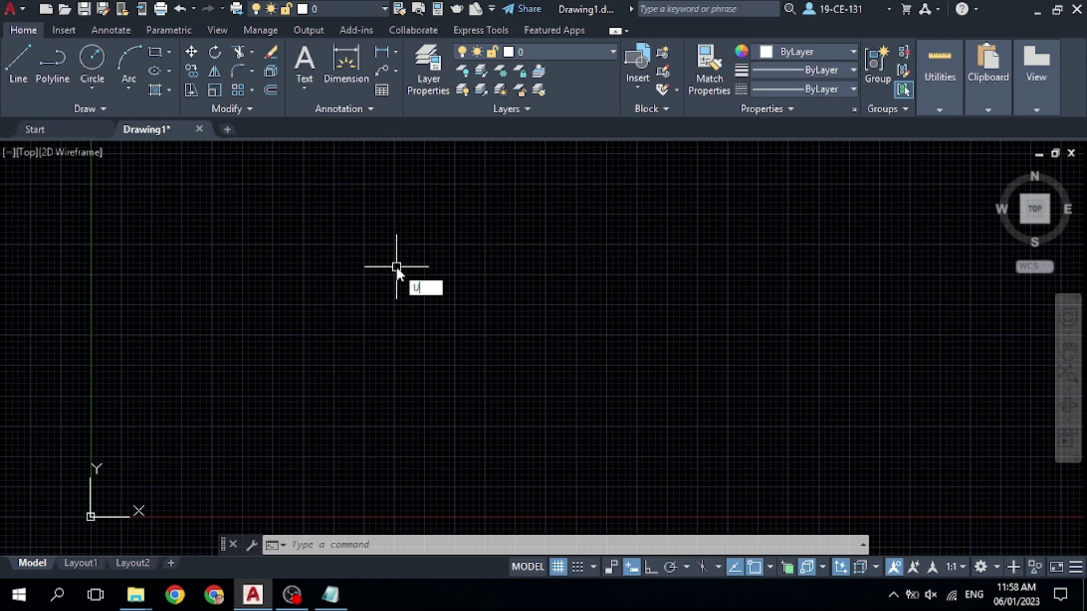
Use UNITS to set length type to Architectural, keep the Inches insertion scale, and confirm
type("NI")
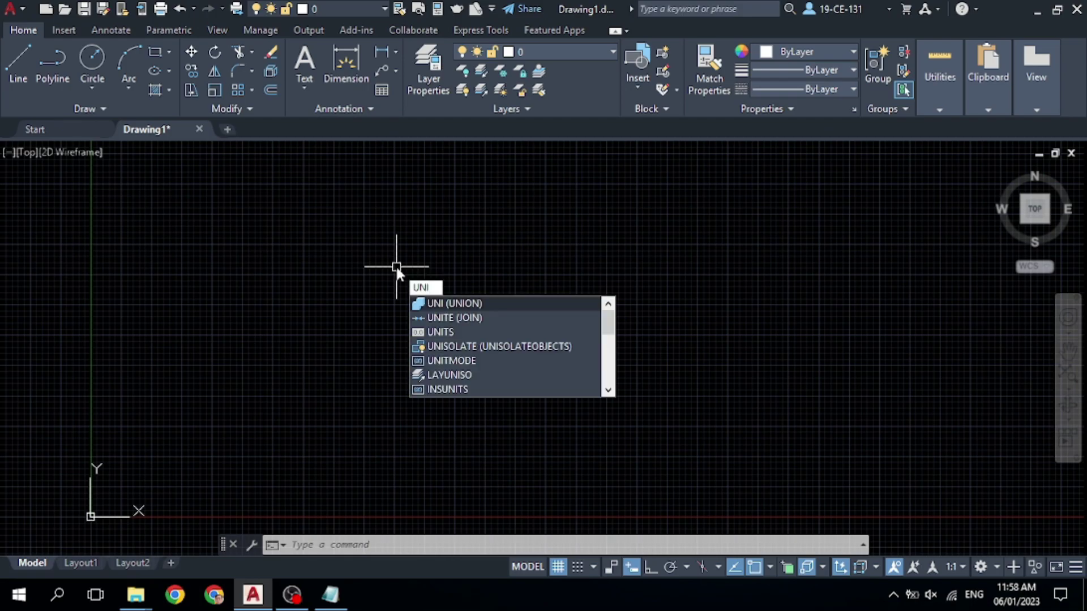
left_click(446, 333)
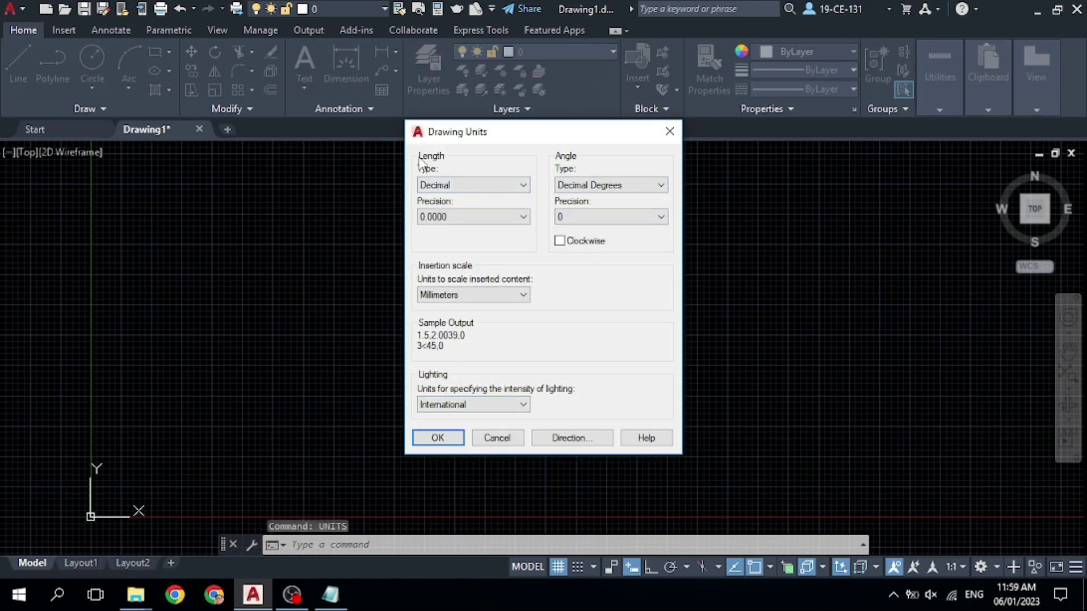
left_click(467, 185)
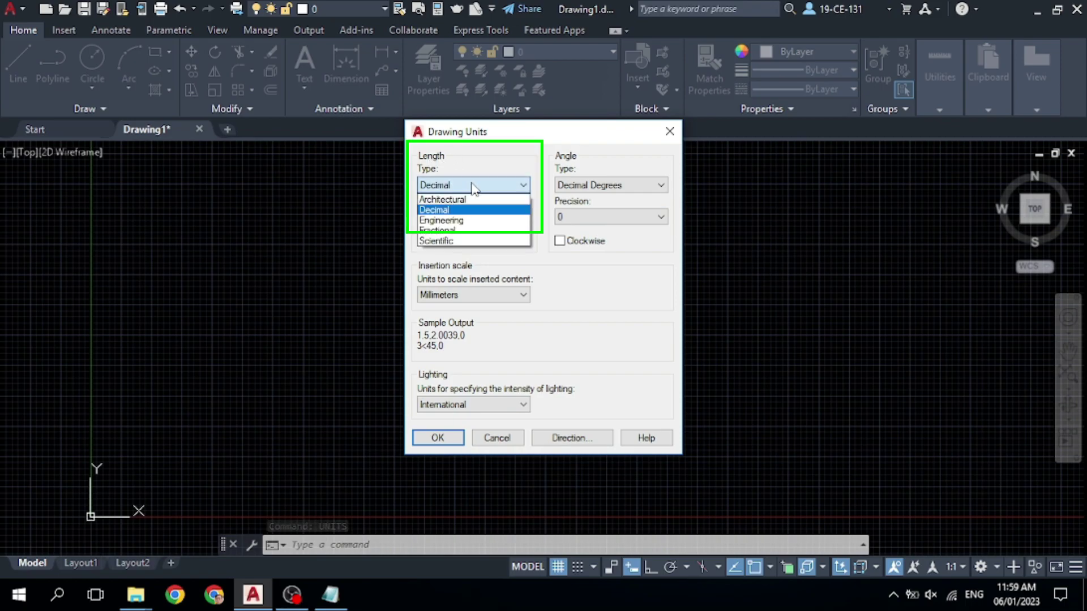
left_click(609, 296)
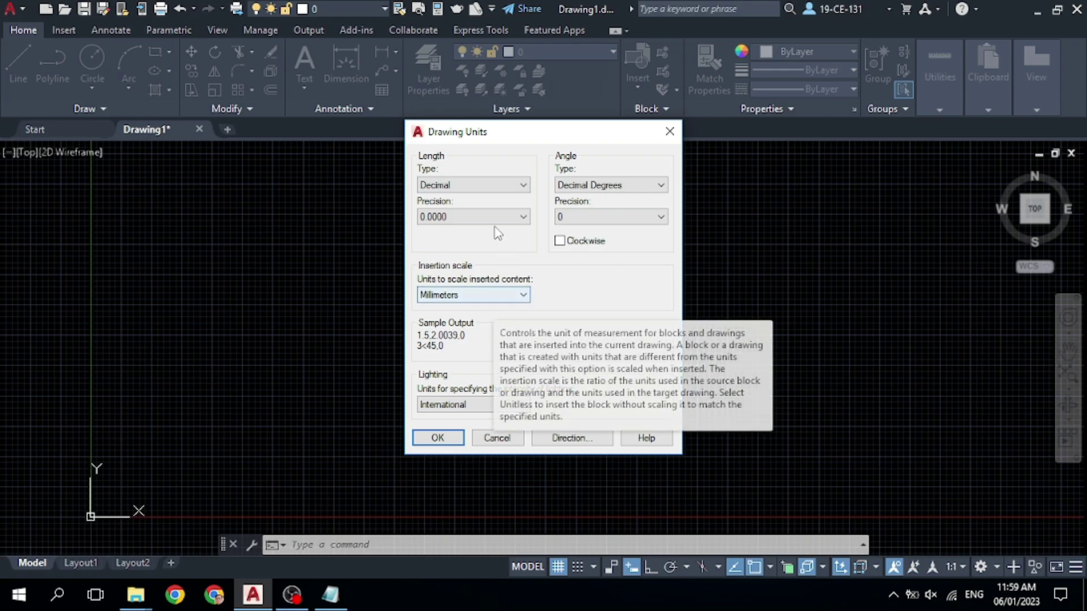
left_click(488, 186)
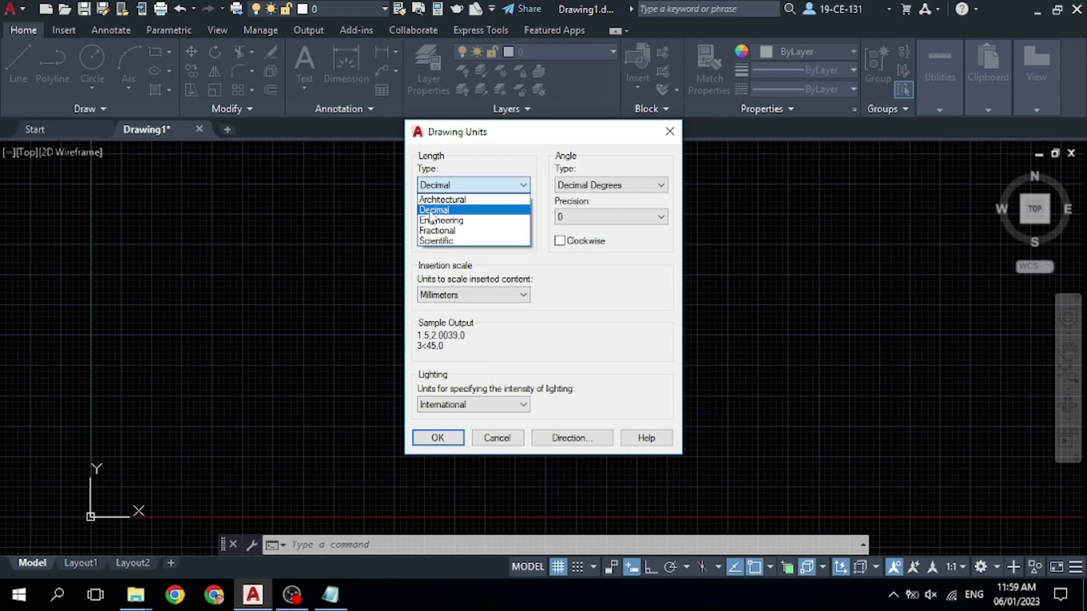
left_click(432, 210)
left_click(486, 186)
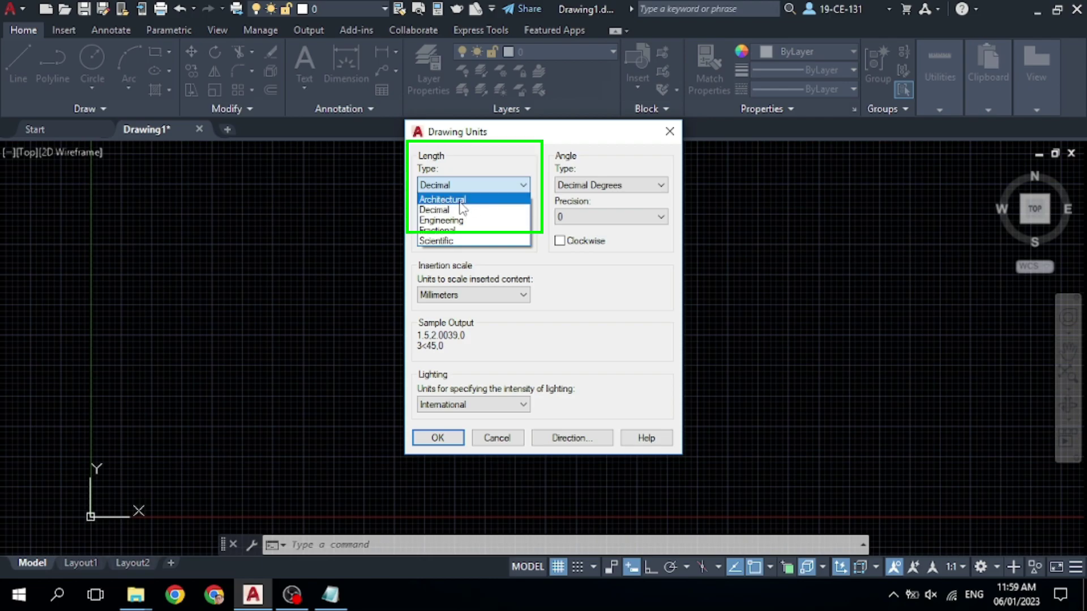
left_click(460, 200)
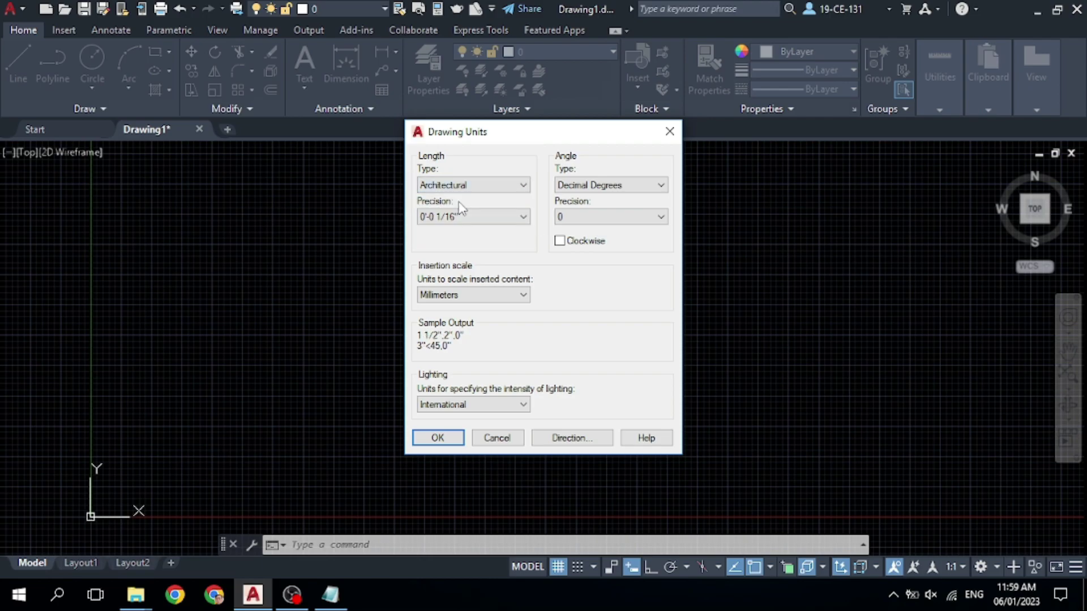
left_click(493, 184)
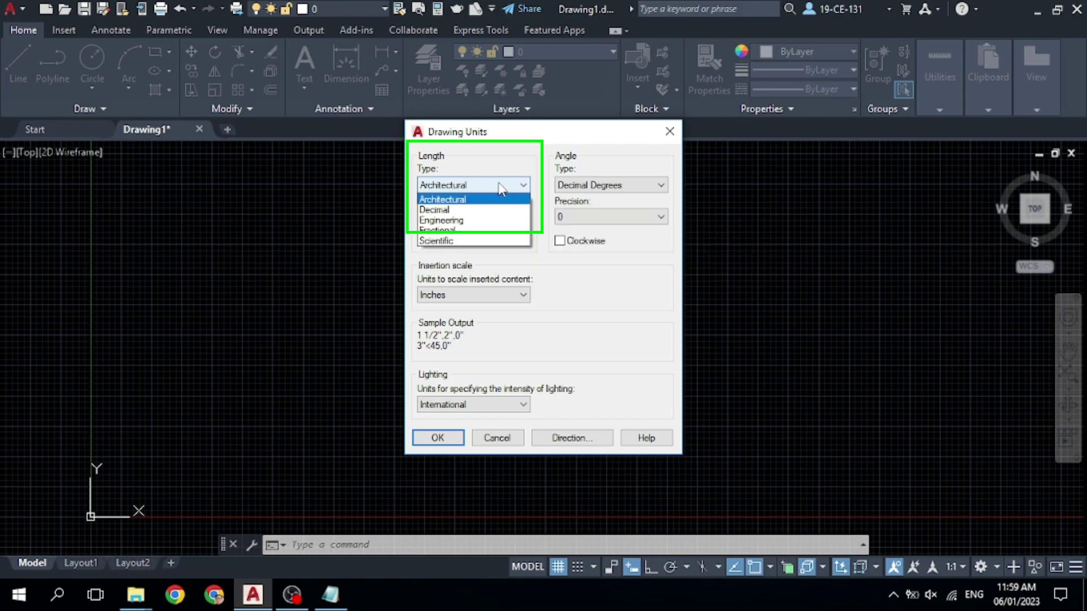
left_click(468, 200)
left_click(470, 295)
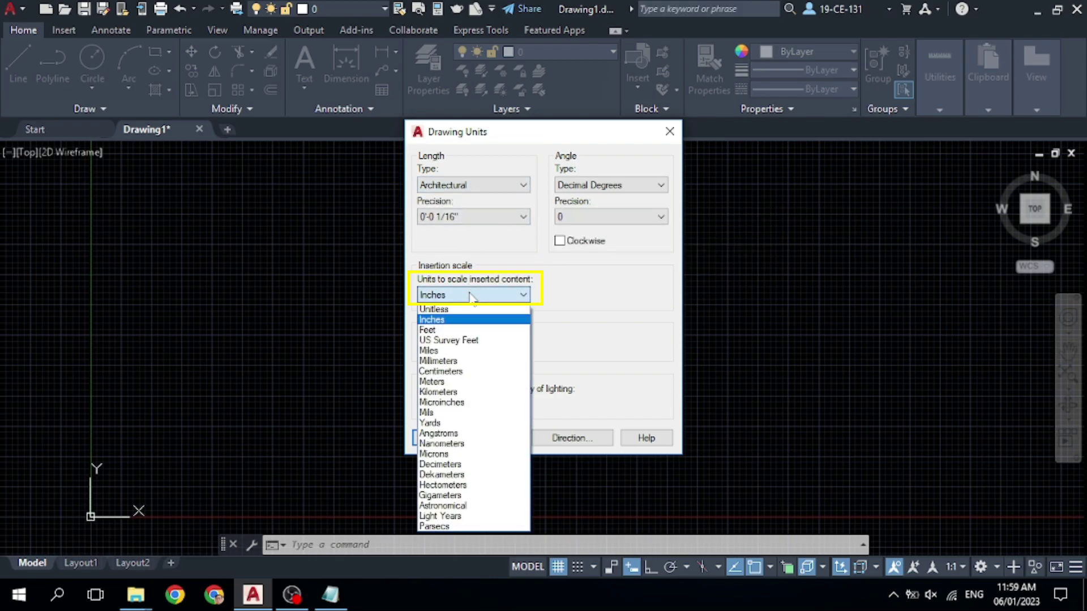
left_click(452, 321)
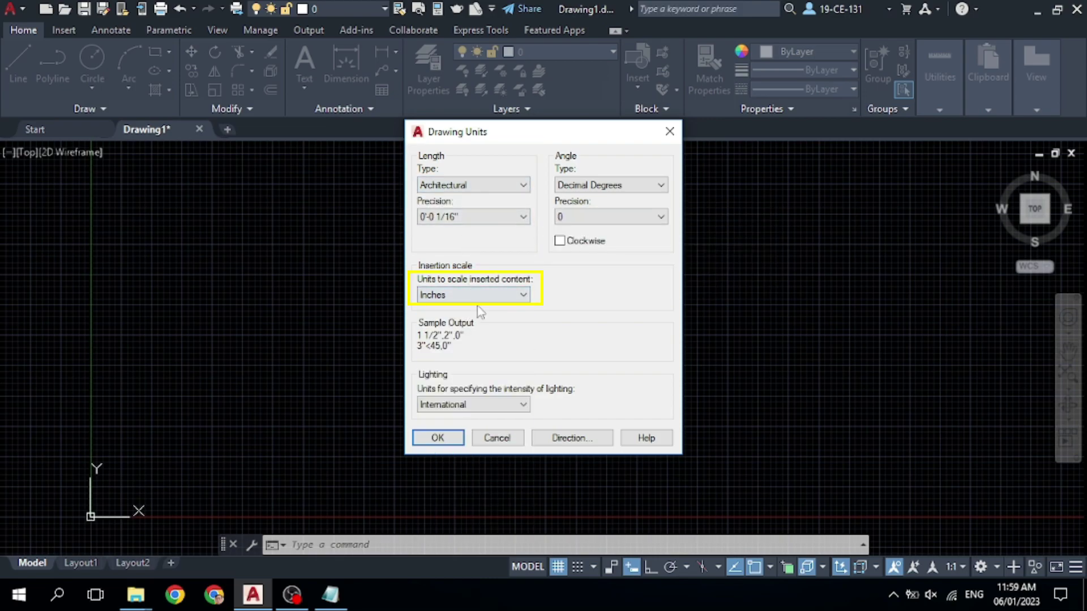
left_click(438, 438)
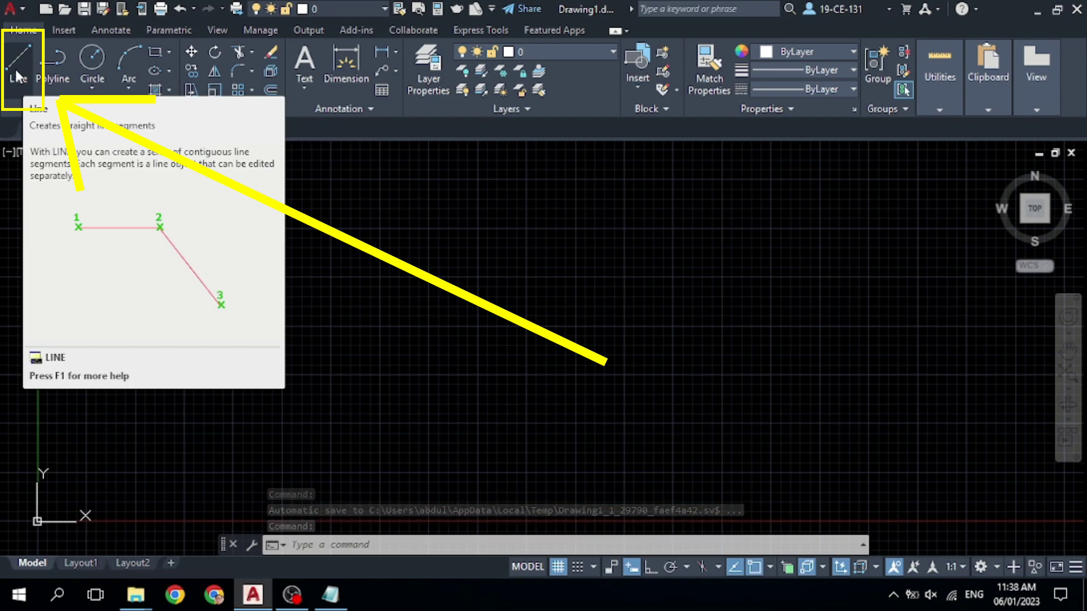
Start the Line command from the Home tab's Draw panel
left_click(18, 75)
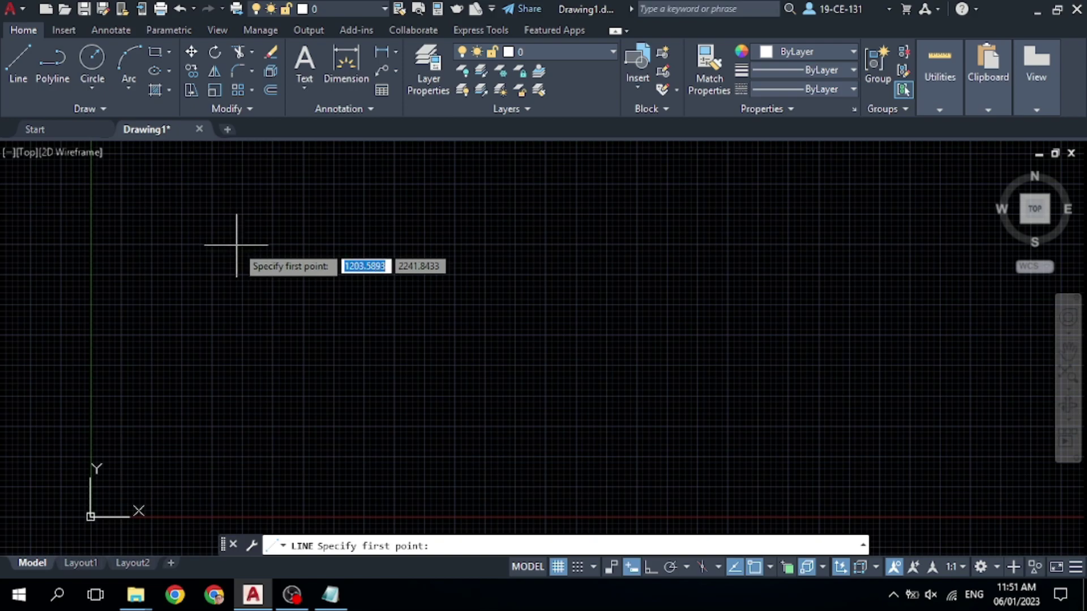
Draw a long horizontal line with a vertical segment dropping from its right end
left_click(186, 229)
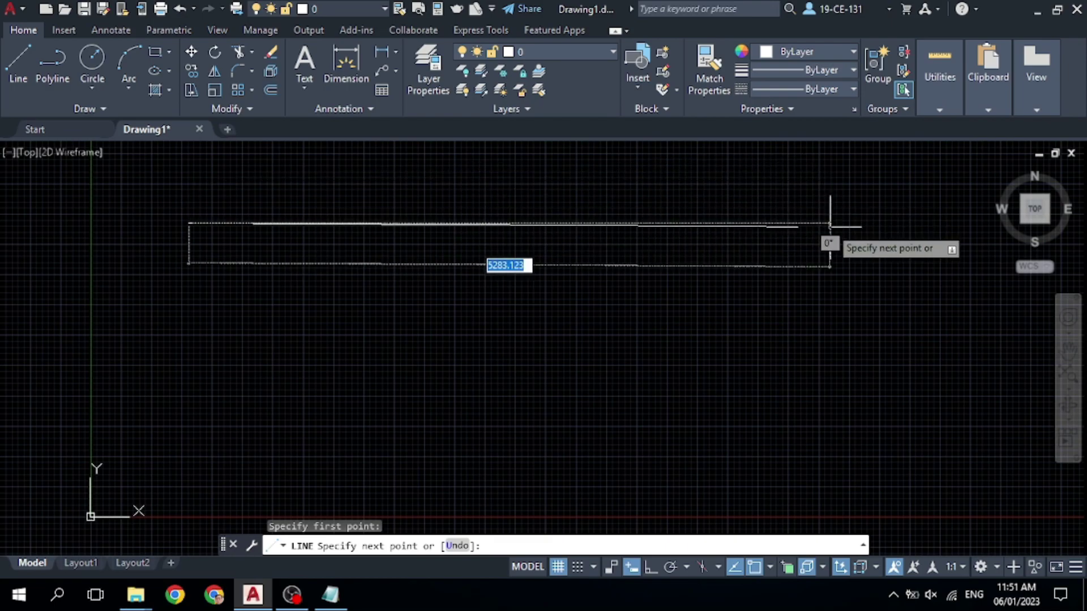
left_click(841, 221)
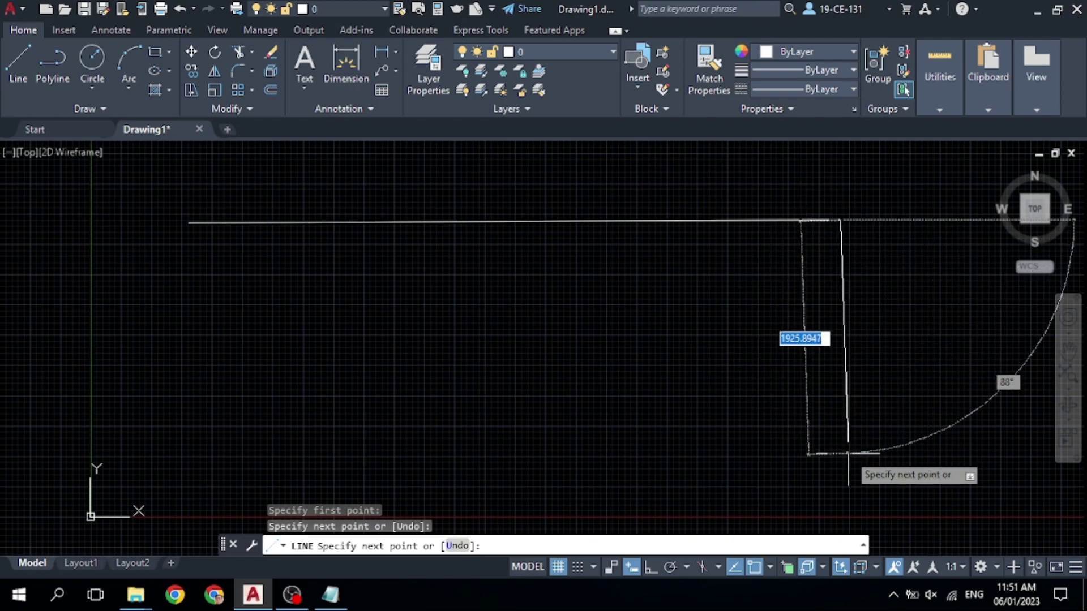
left_click(849, 434)
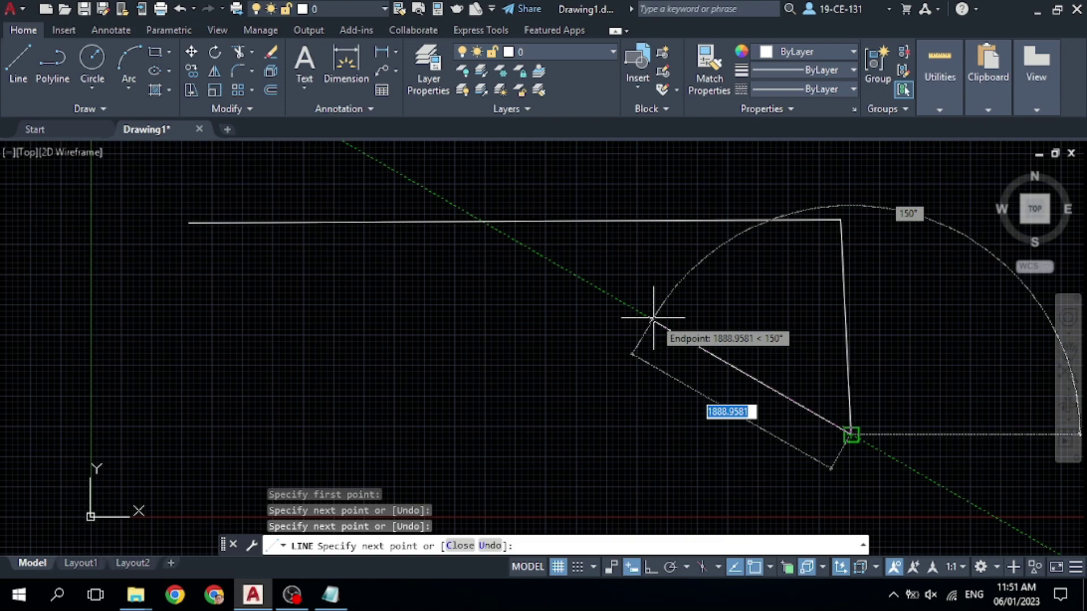
key("Return")
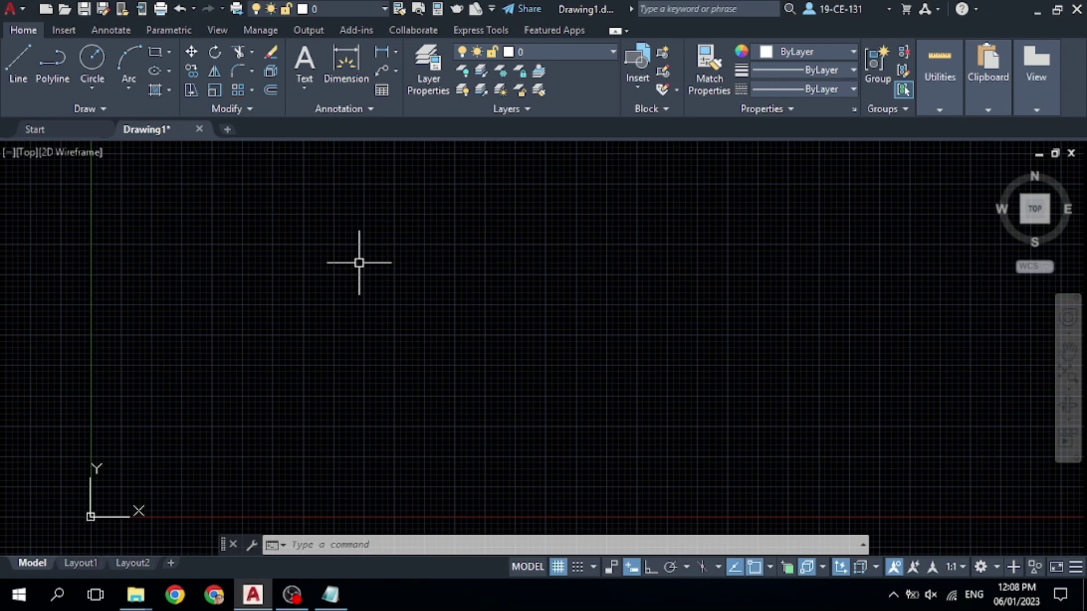
With Ortho on, draw top, right and bottom edges, then a free slanted left edge closing the outline
left_click(650, 567)
left_click(650, 568)
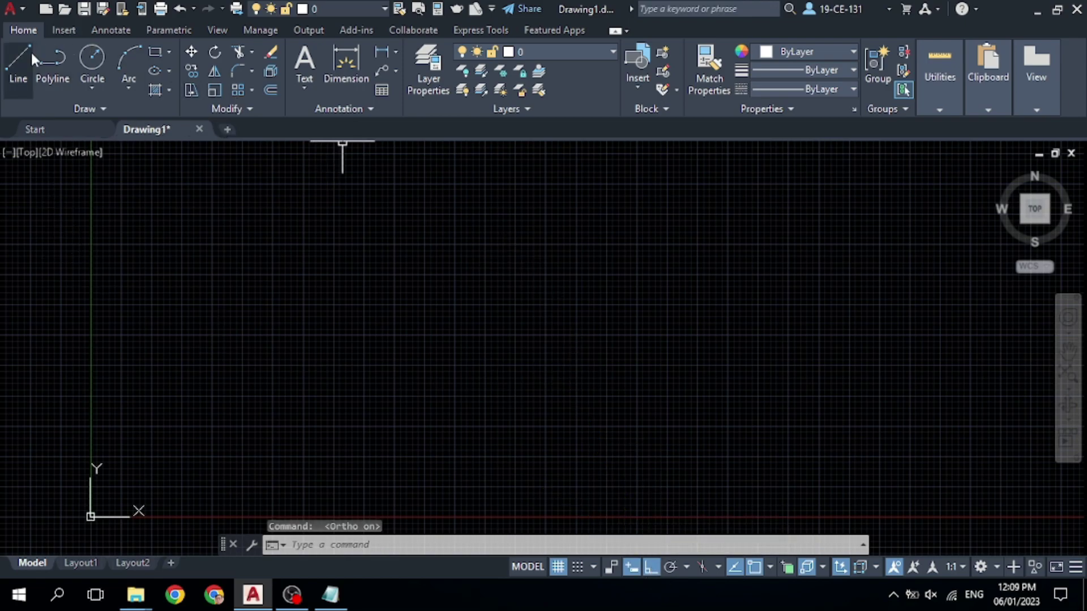
left_click(17, 78)
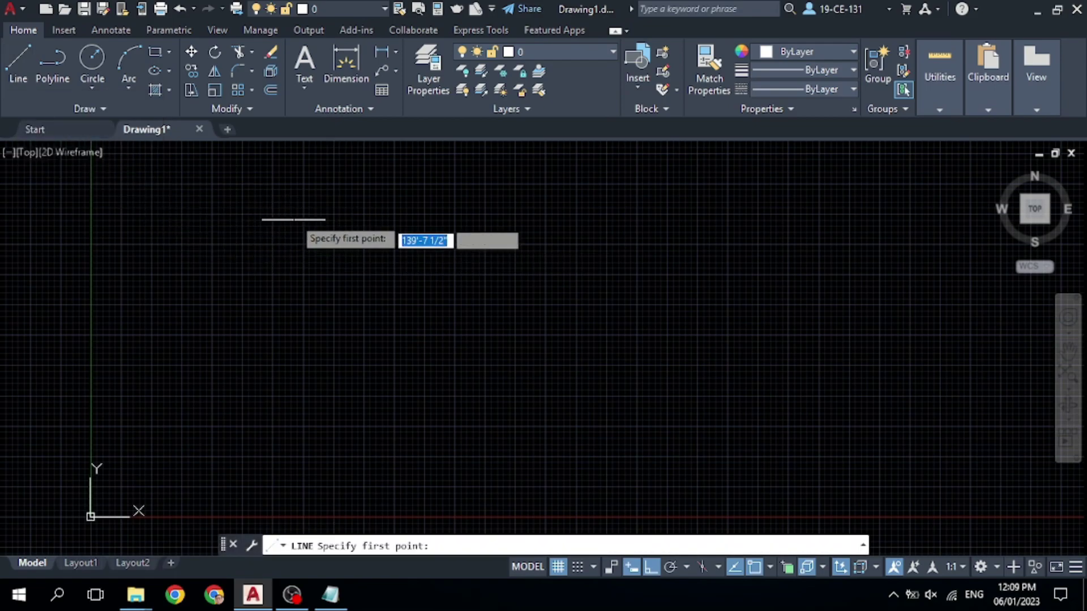
left_click(261, 205)
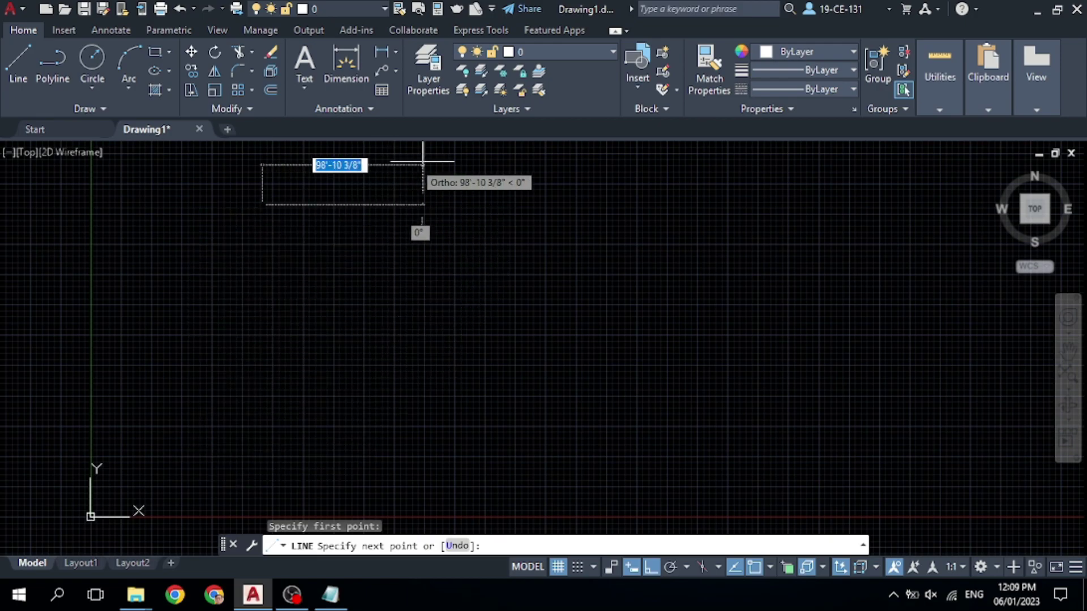
left_click(870, 203)
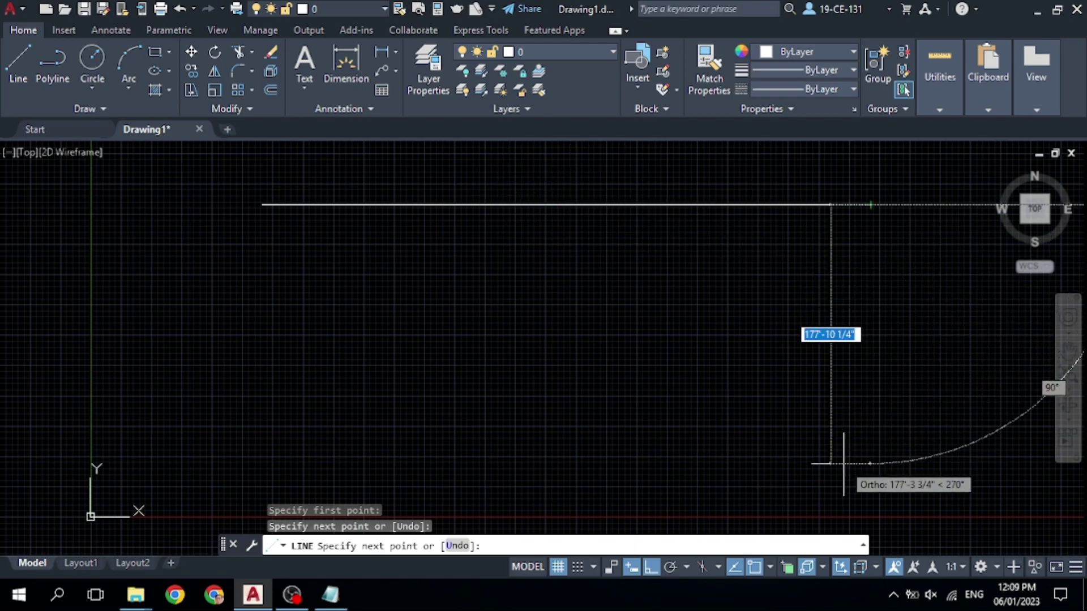
left_click(871, 431)
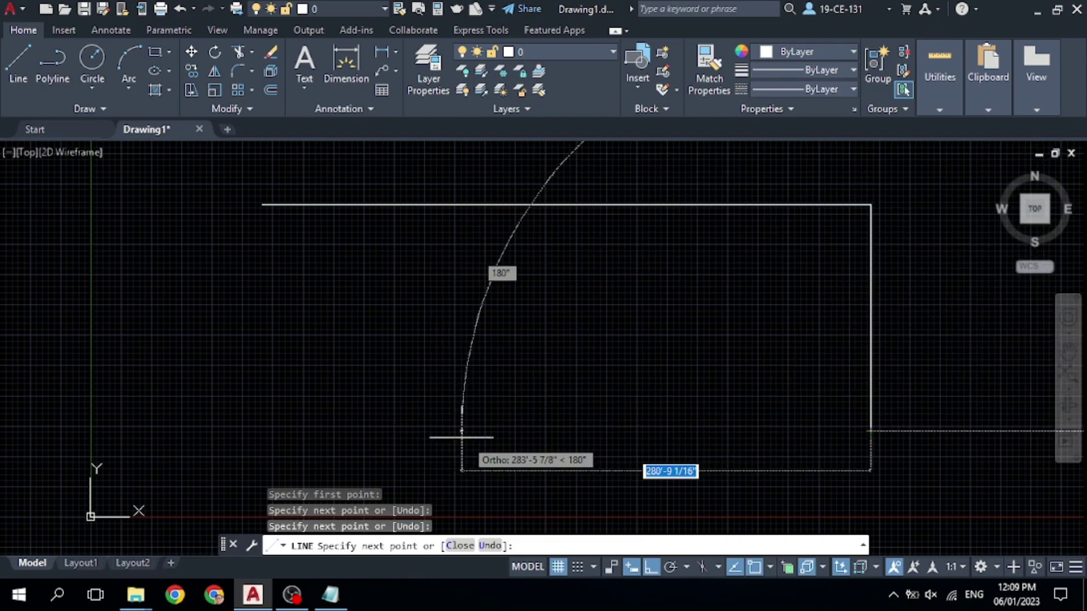
left_click(388, 430)
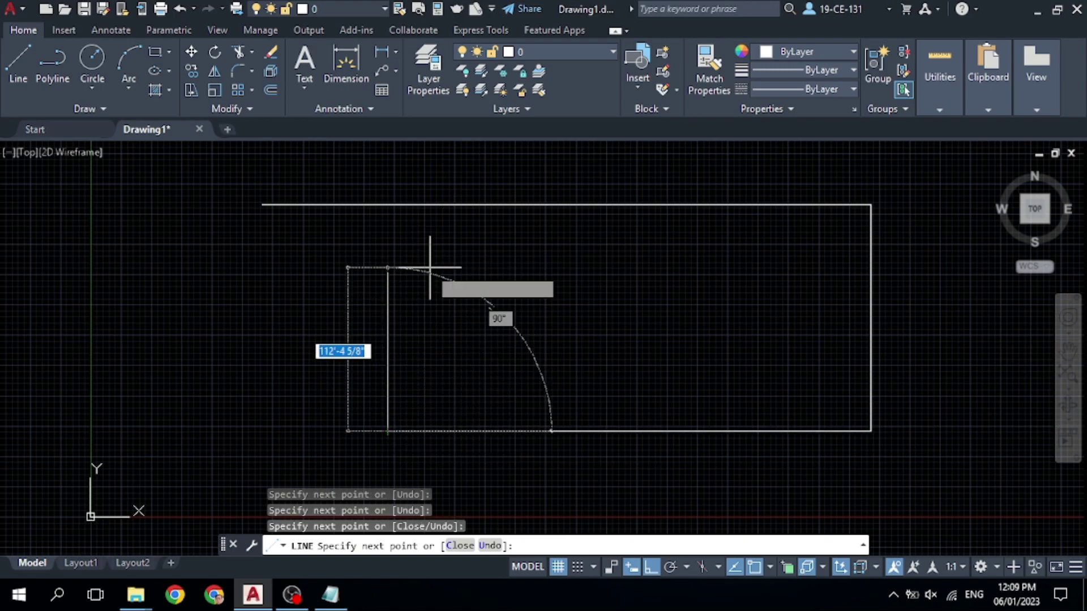
left_click(656, 566)
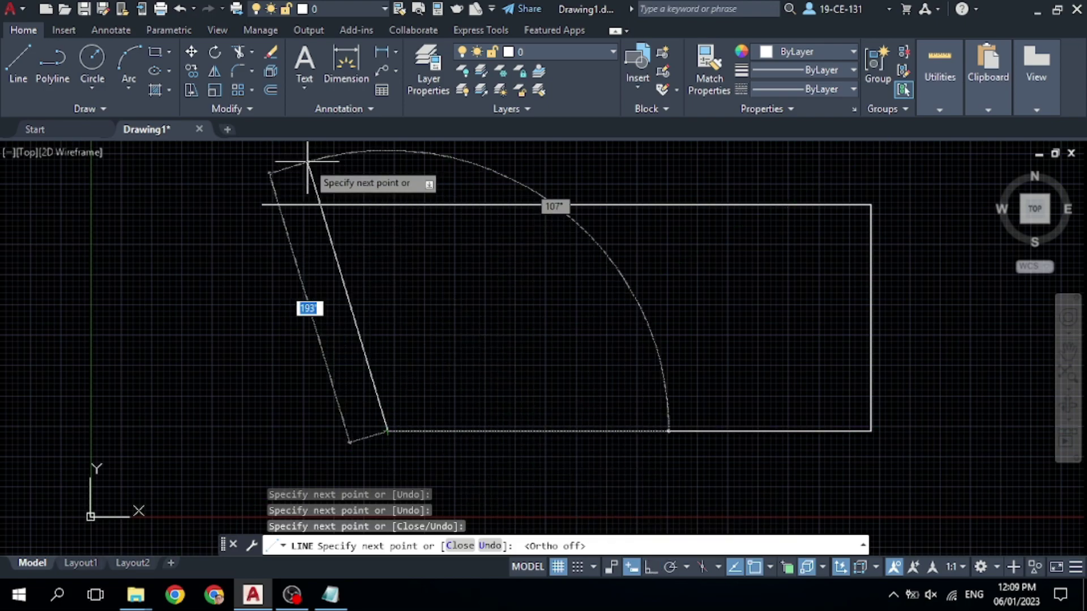
left_click(263, 206)
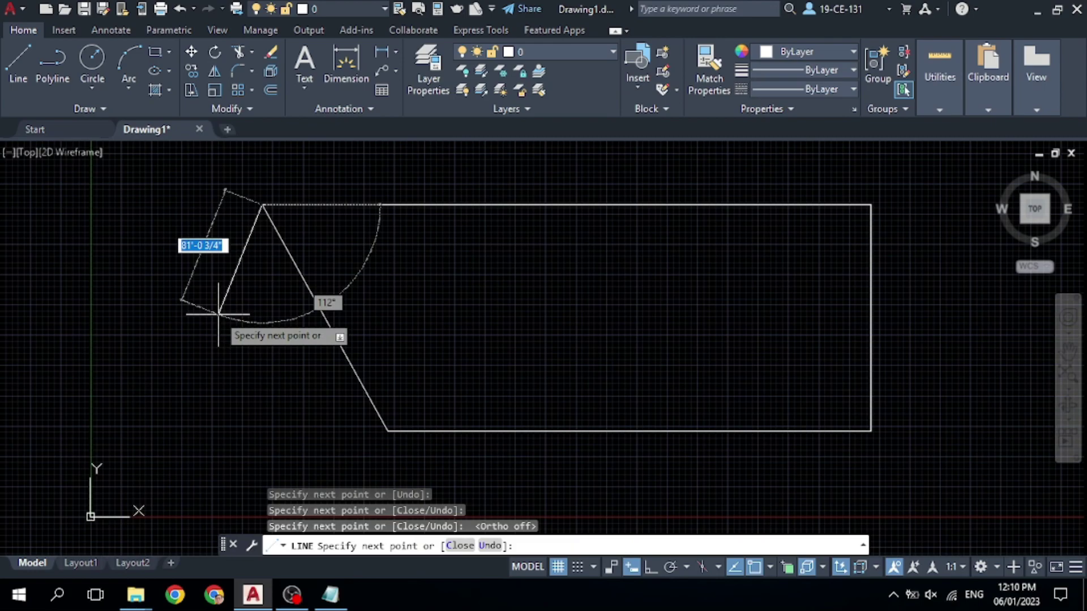
key("Return")
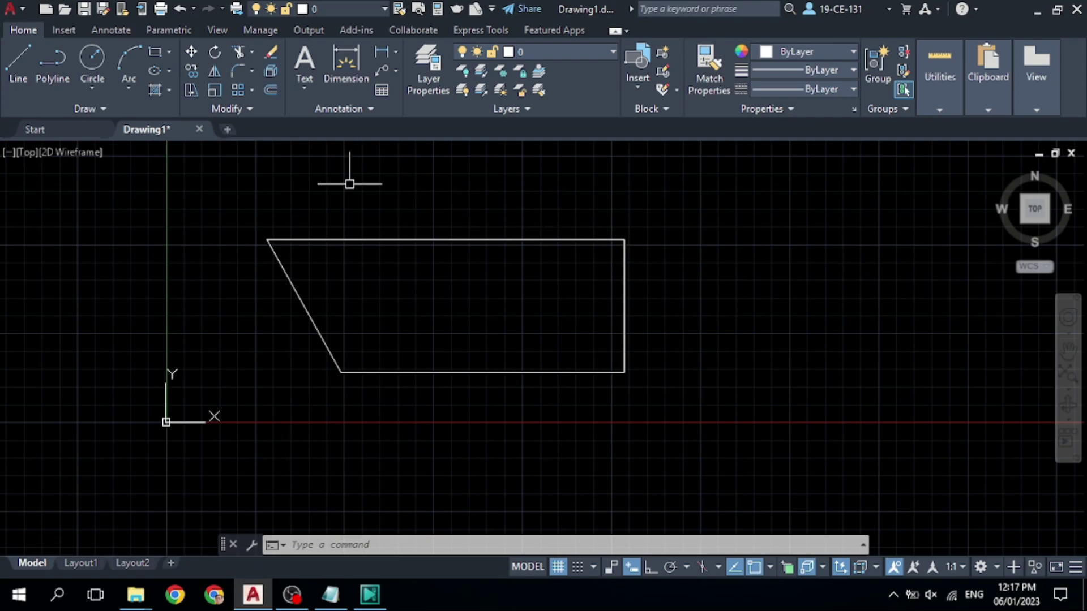
Draw a 100' line continuing right from the outline's upper-right corner
left_click(17, 73)
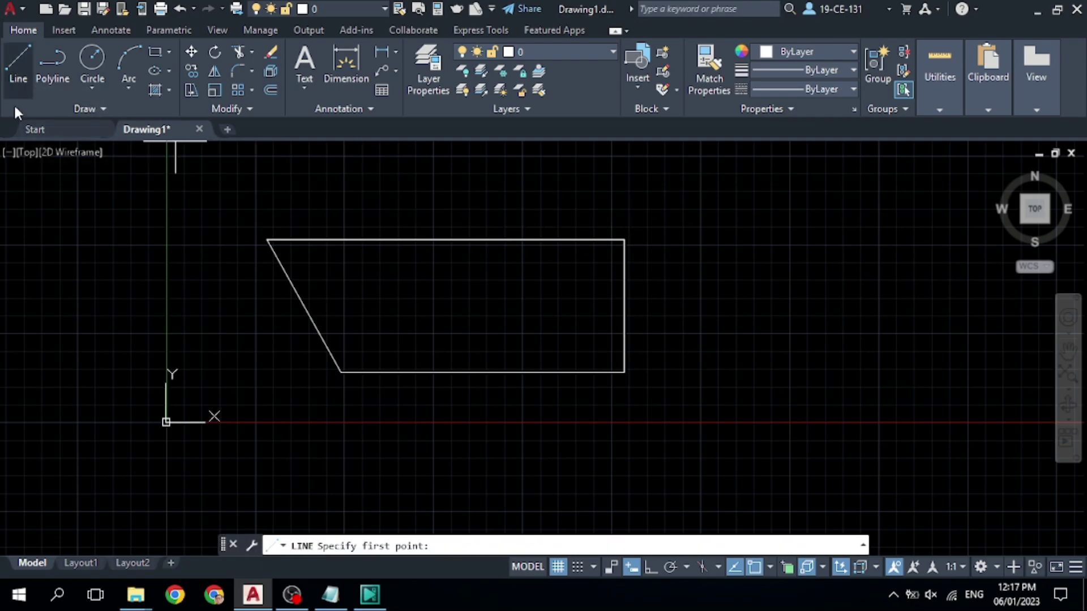
left_click(624, 239)
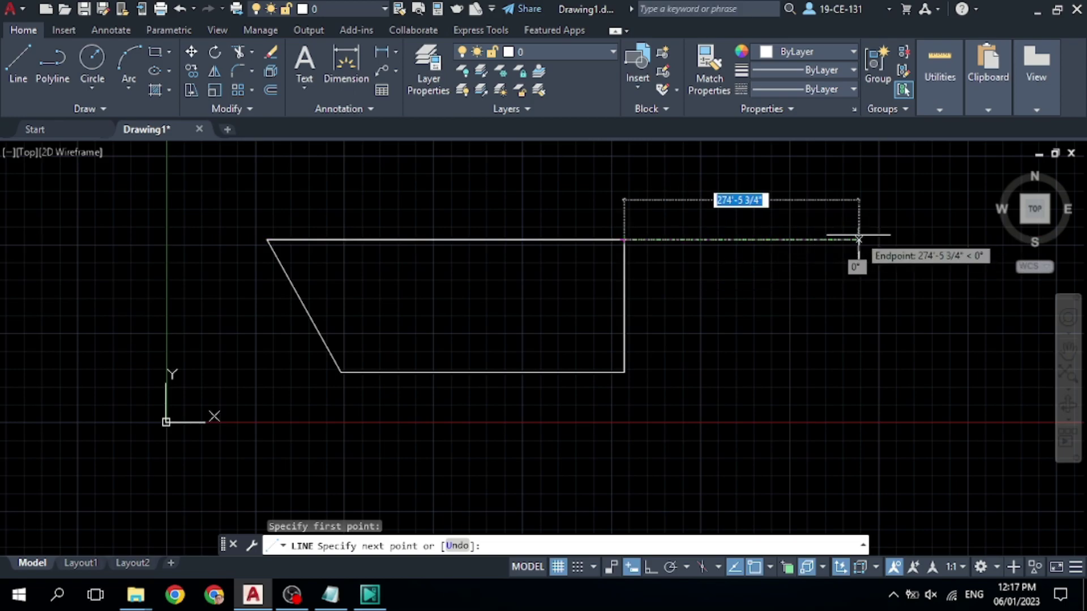
type("100")
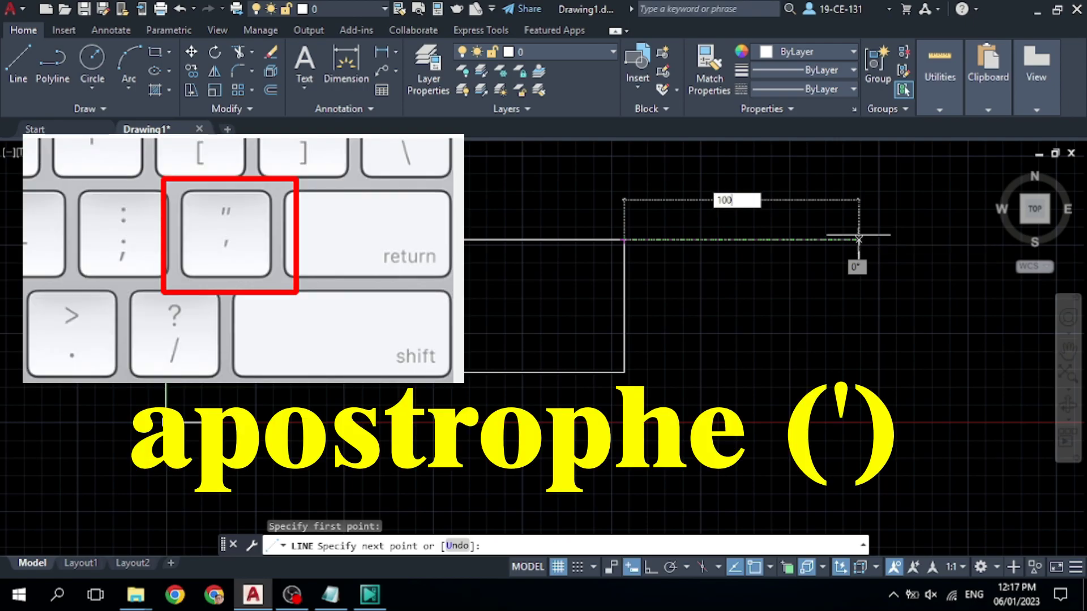
key("Return")
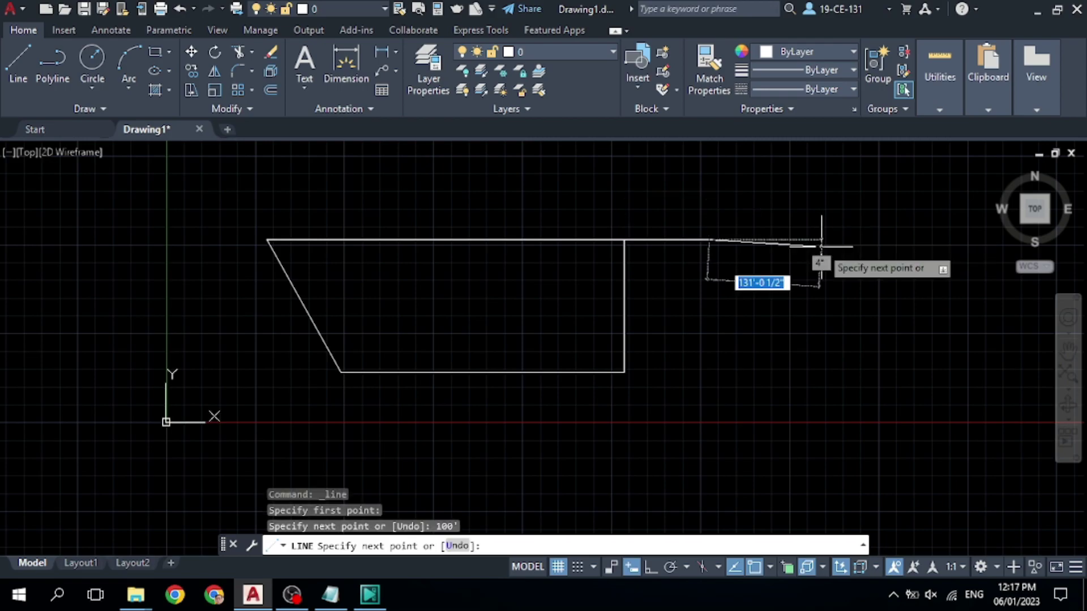
key("Return")
scroll(754, 224, "up", 4)
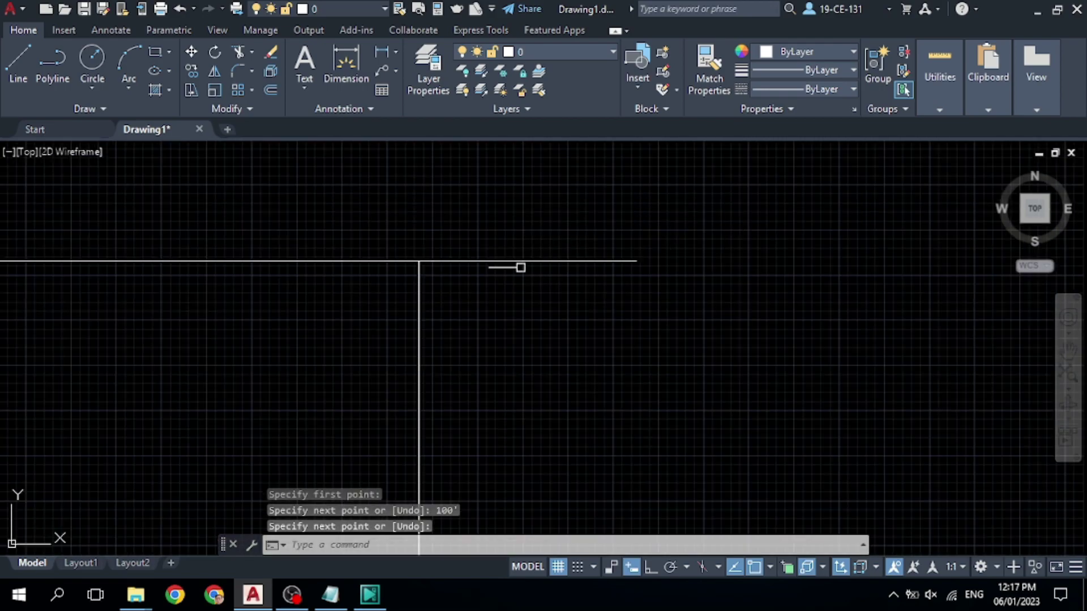
scroll(523, 255, "up", 2)
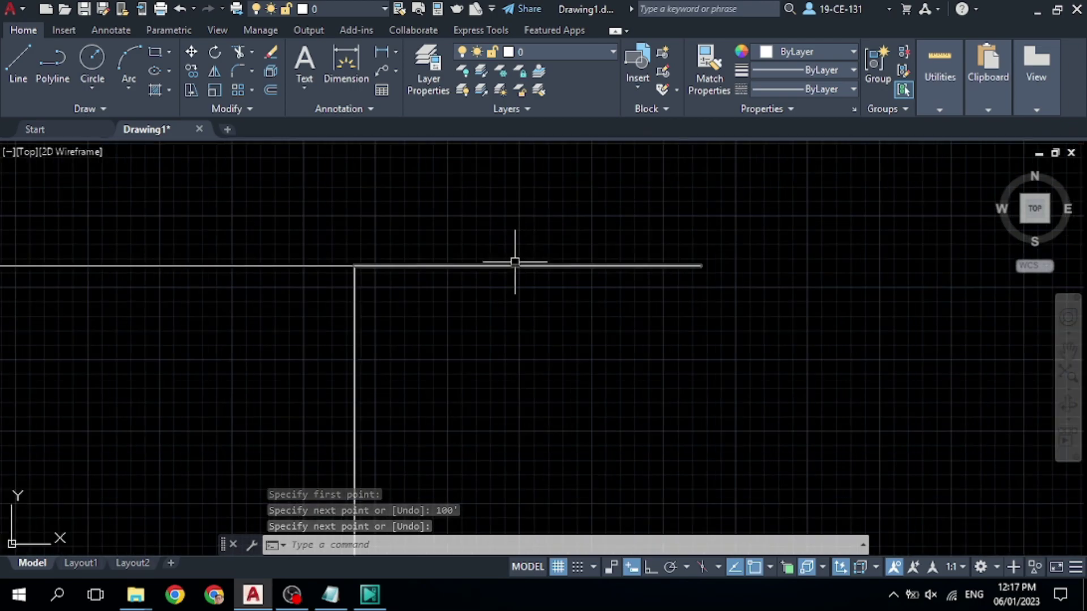
left_click(515, 265)
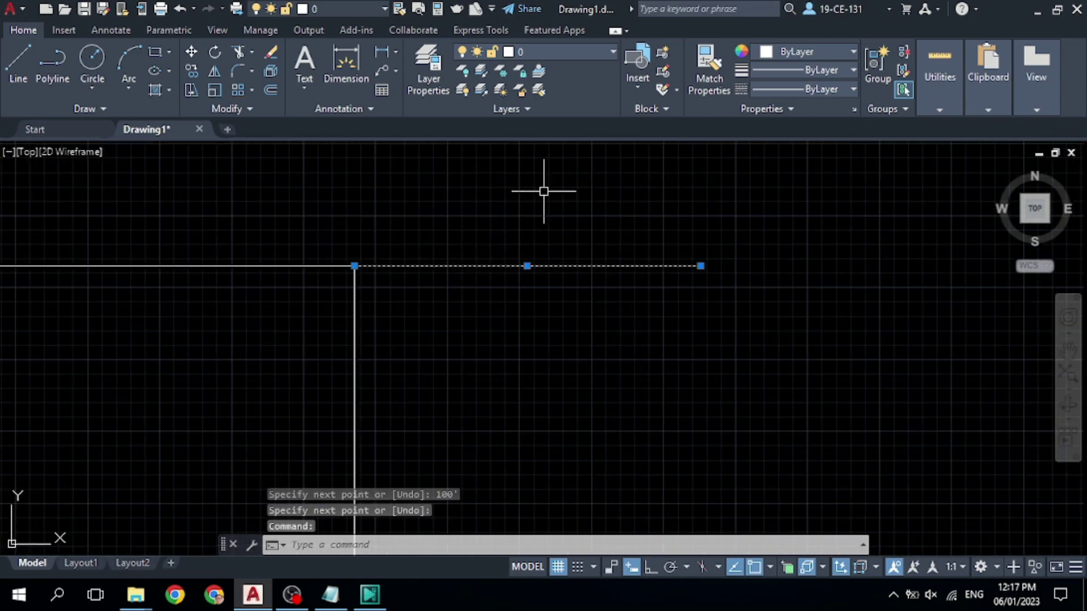
scroll(576, 257, "down", 4)
scroll(569, 255, "up", 2)
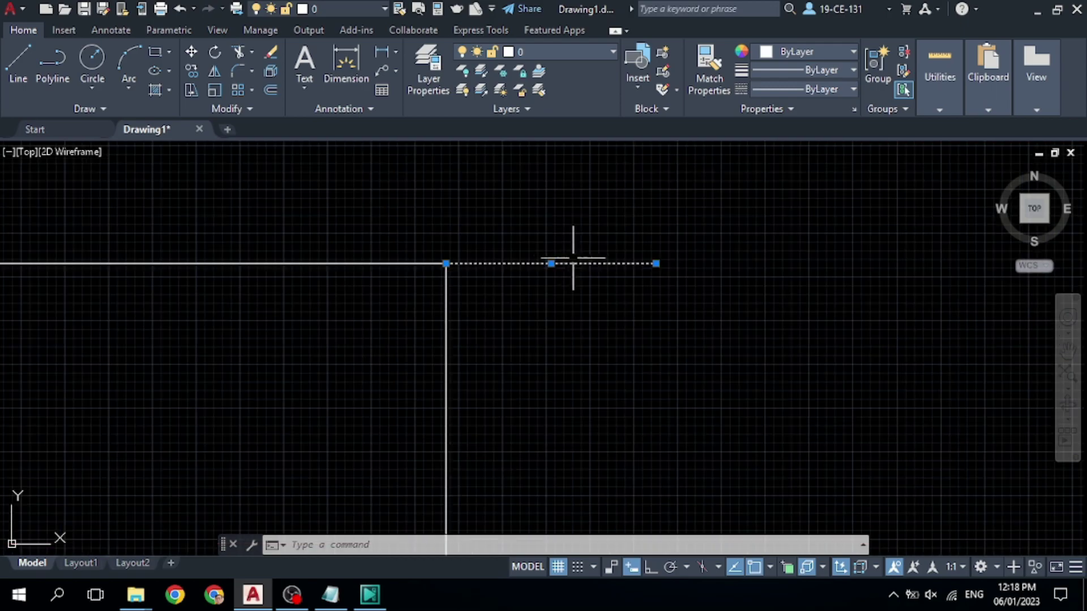
scroll(640, 286, "up", 2)
scroll(693, 252, "up", 2)
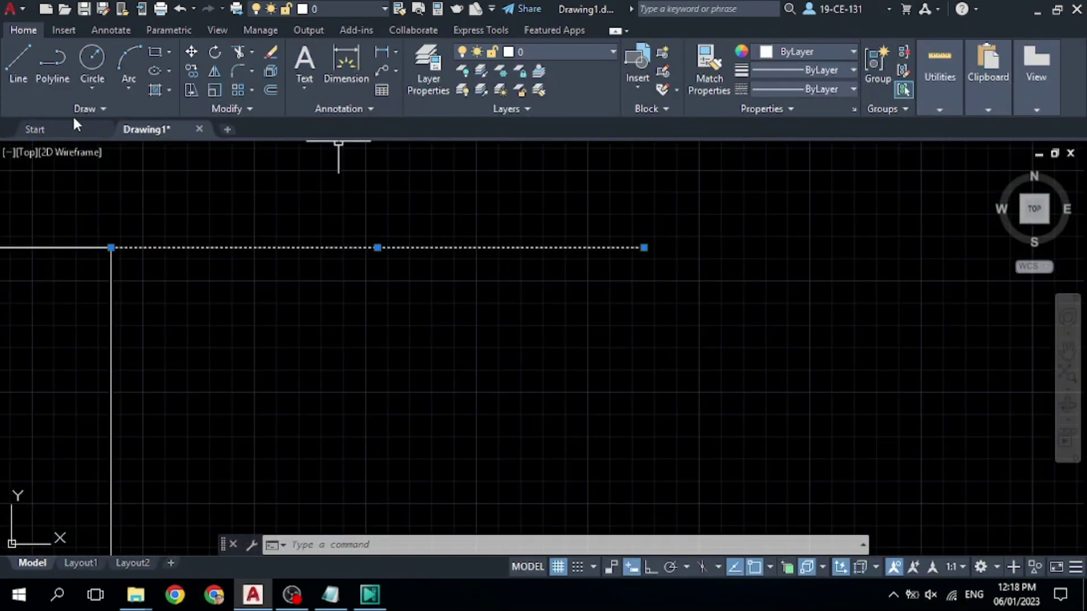
With Ortho on, draw a 50' vertical line down from the 100' line's right end
left_click(17, 78)
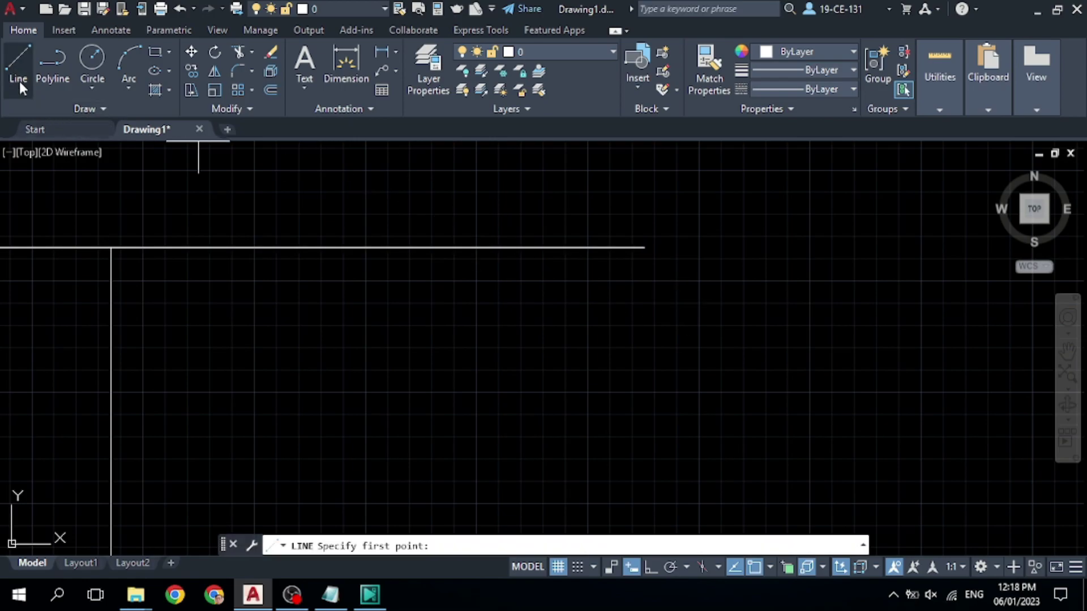
left_click(644, 245)
scroll(649, 201, "down", 4)
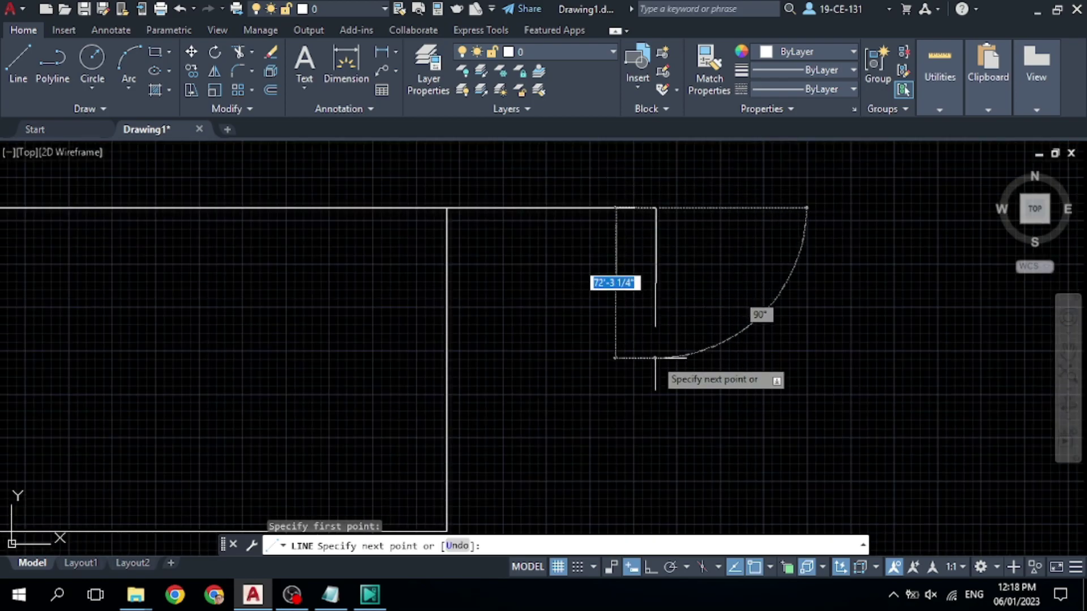
left_click(650, 570)
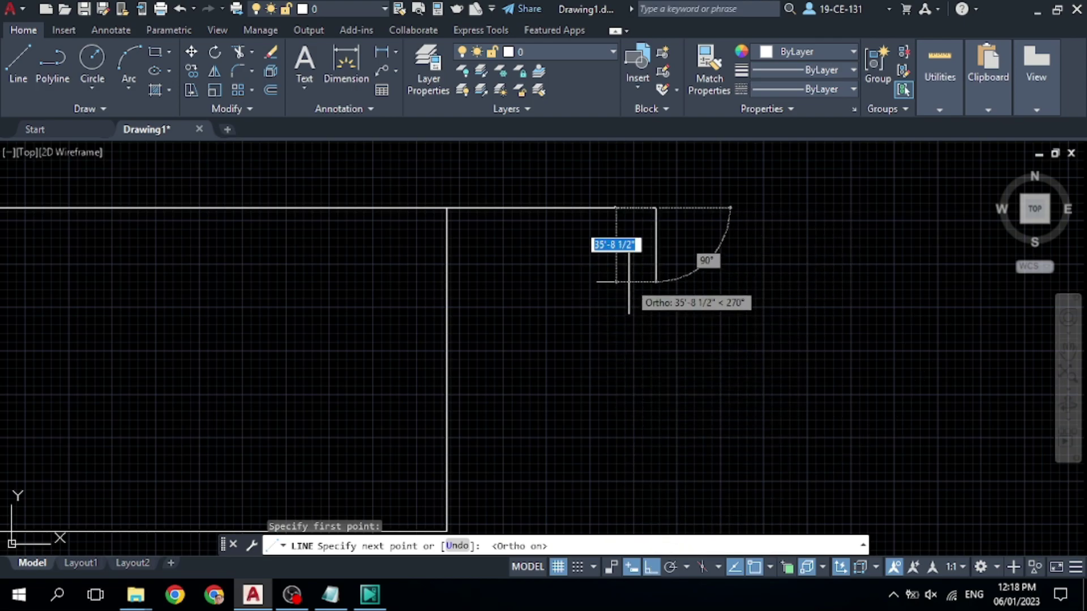
type("50")
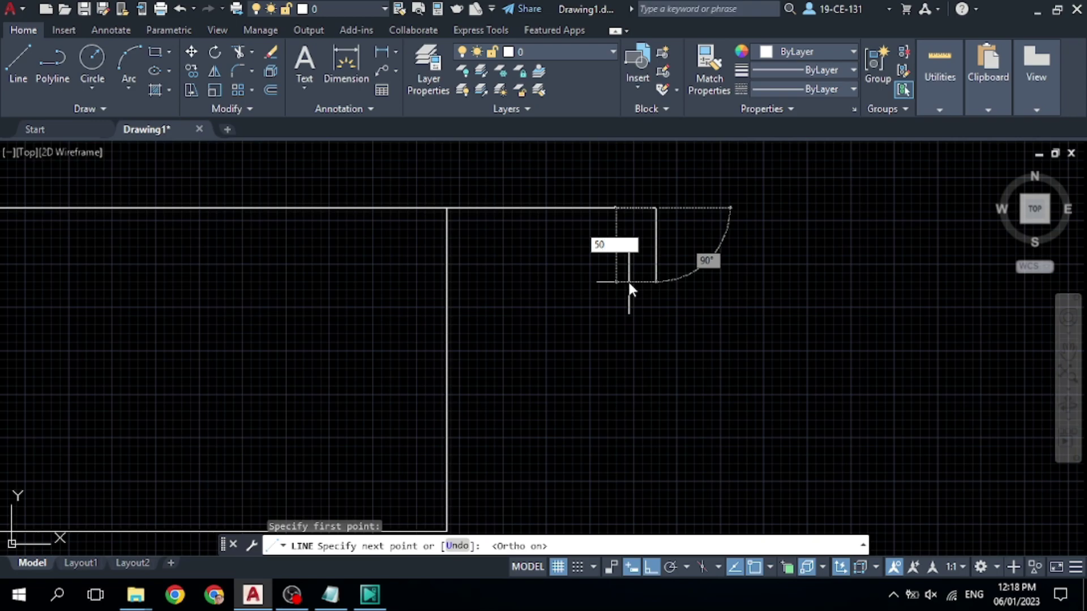
key("Return")
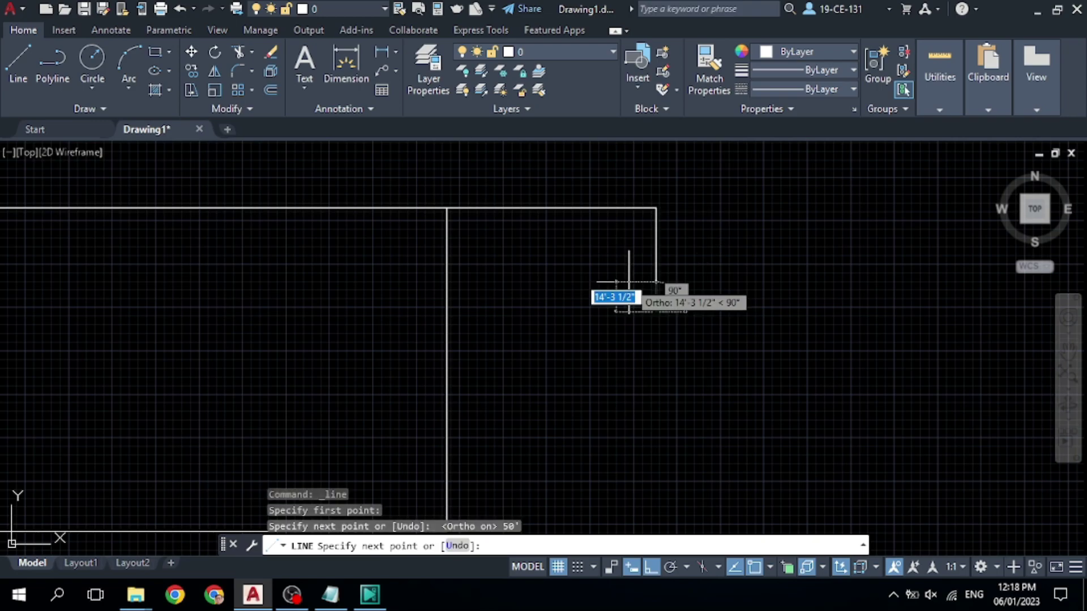
left_click(628, 311)
key("Return")
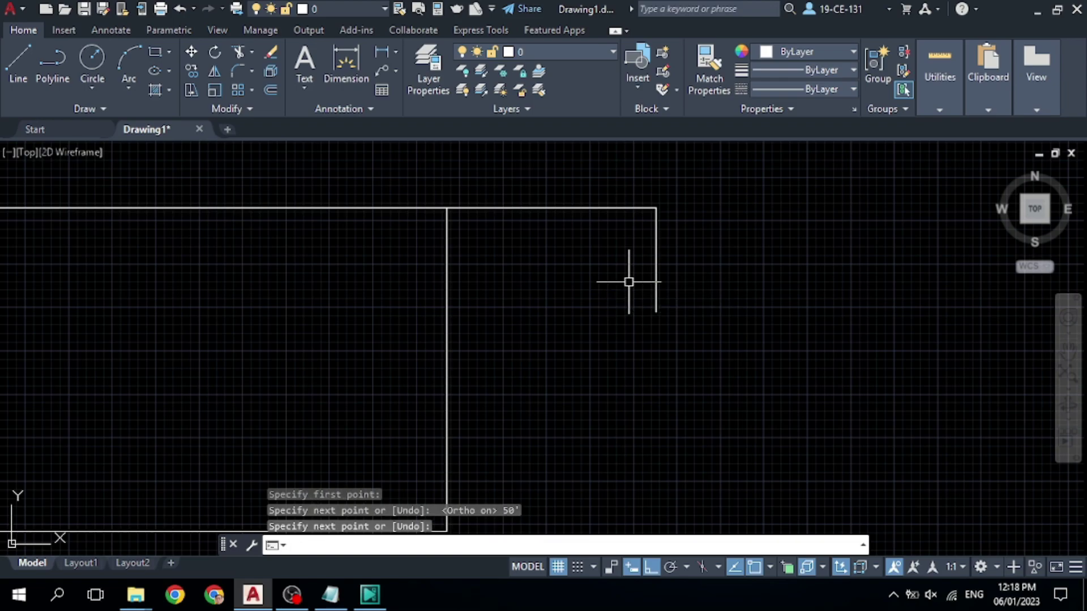
Select the new vertical line and the top horizontal line
scroll(677, 247, "up", 2)
scroll(592, 231, "up", 2)
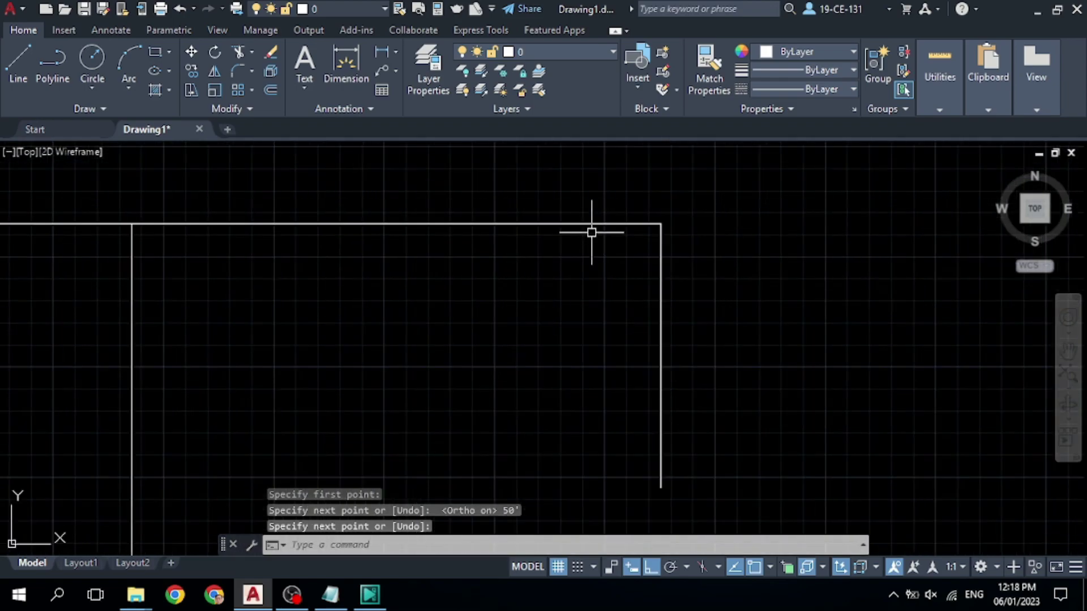
left_click(661, 351)
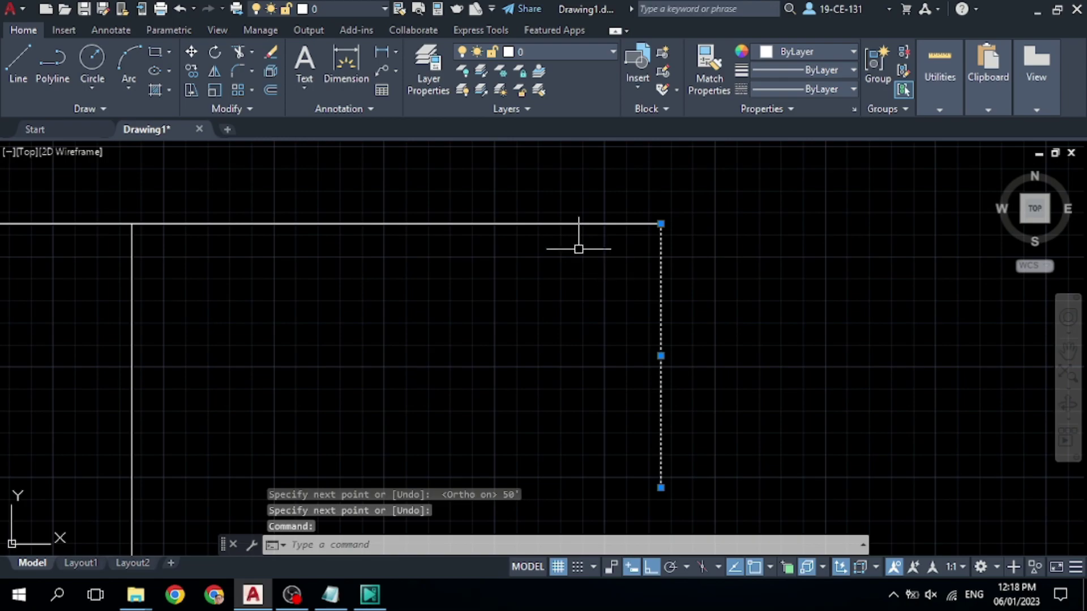
left_click(467, 223)
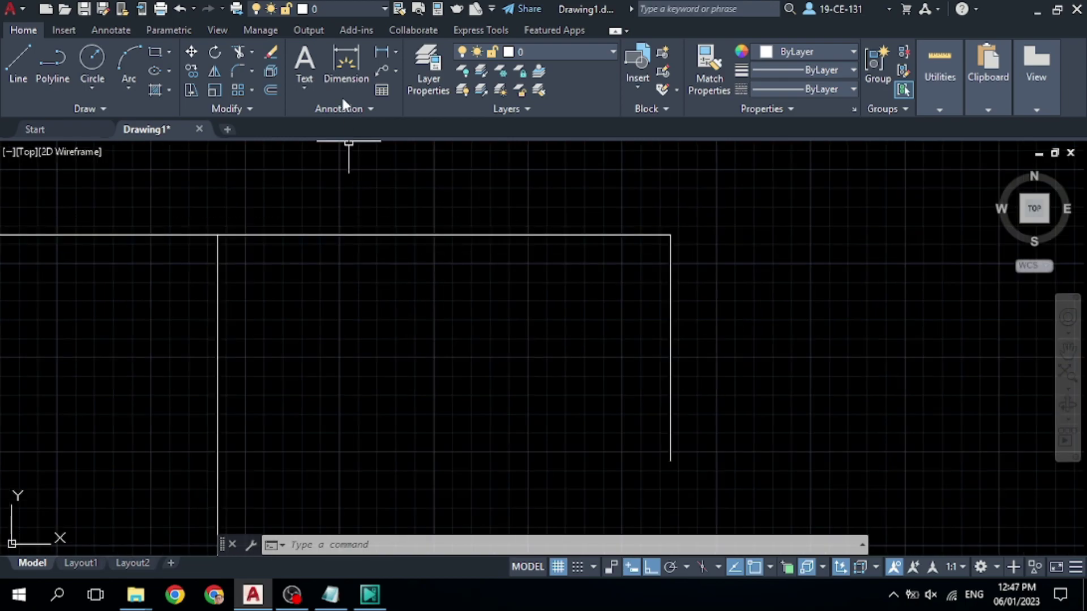
Add a 100' dimension above the top line and a 50' dimension beside the vertical line
left_click(344, 70)
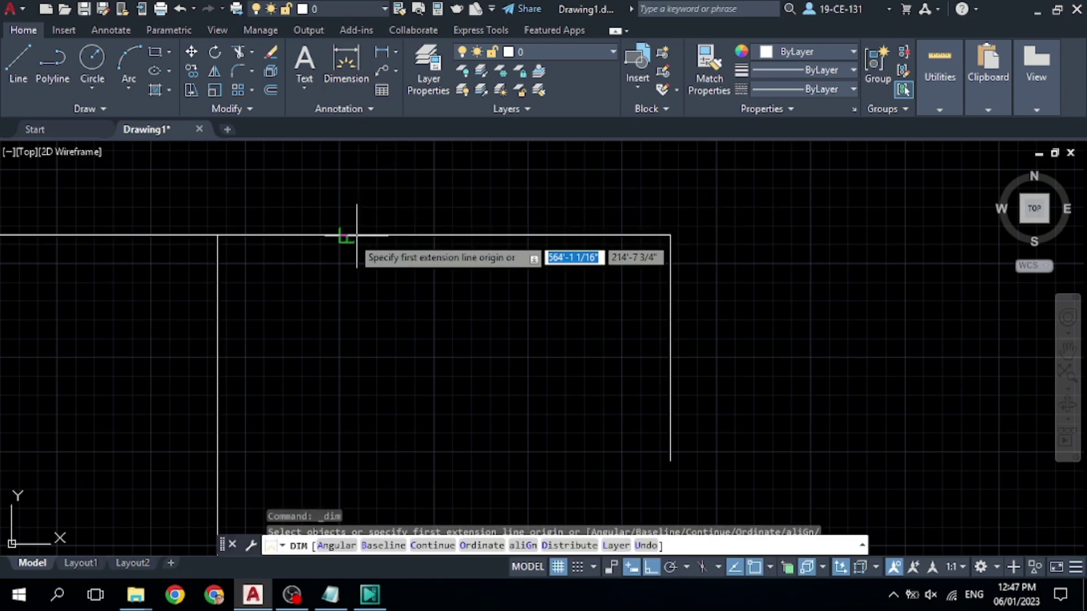
left_click(296, 234)
scroll(308, 212, "up", 2)
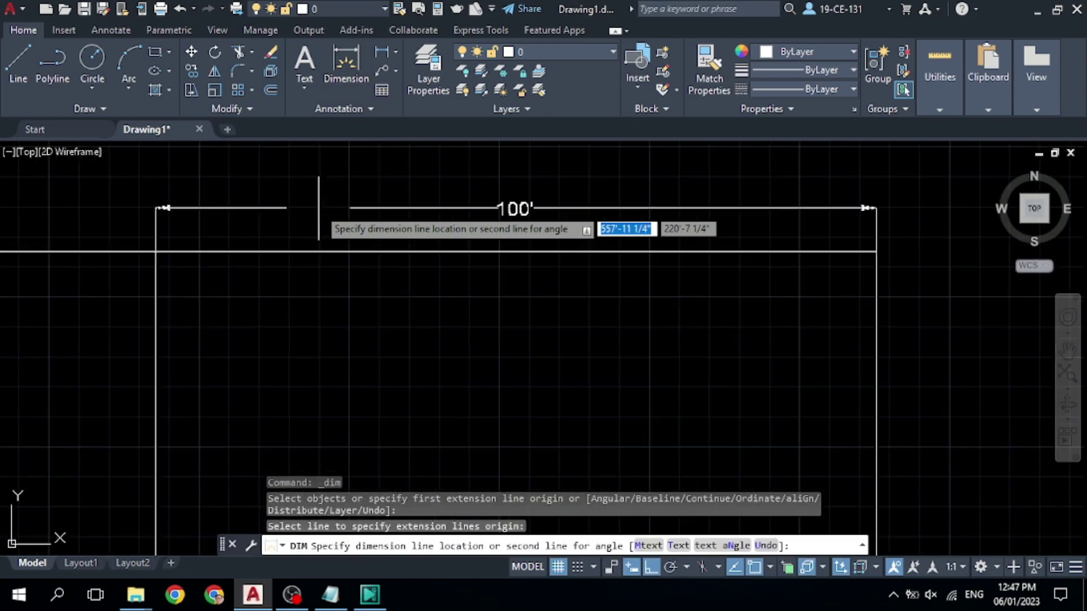
left_click(322, 208)
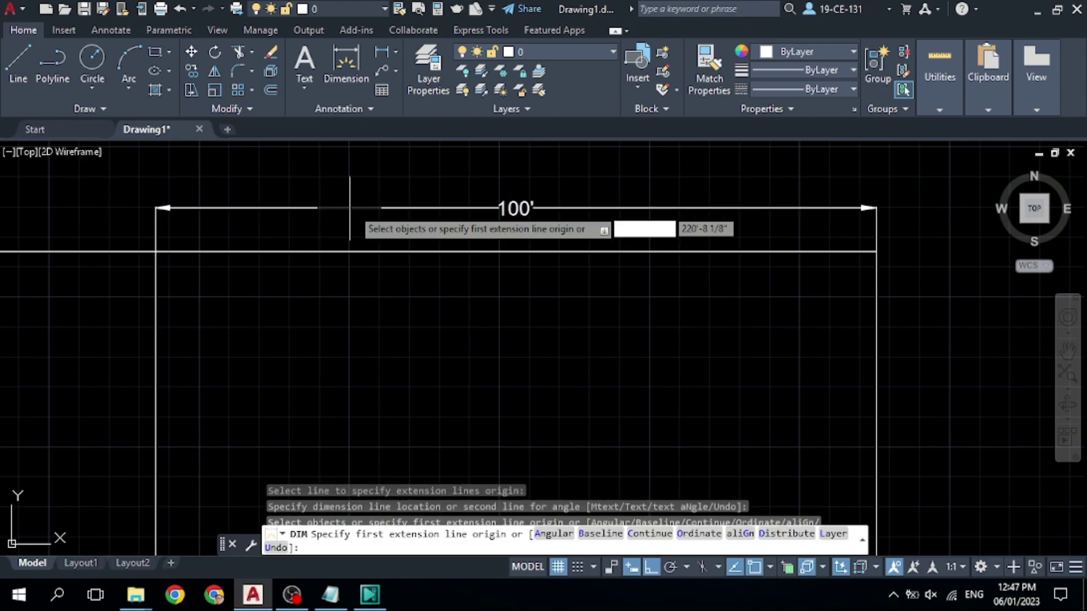
middle_click_drag(552, 213, 484, 213)
scroll(728, 302, "down", 2)
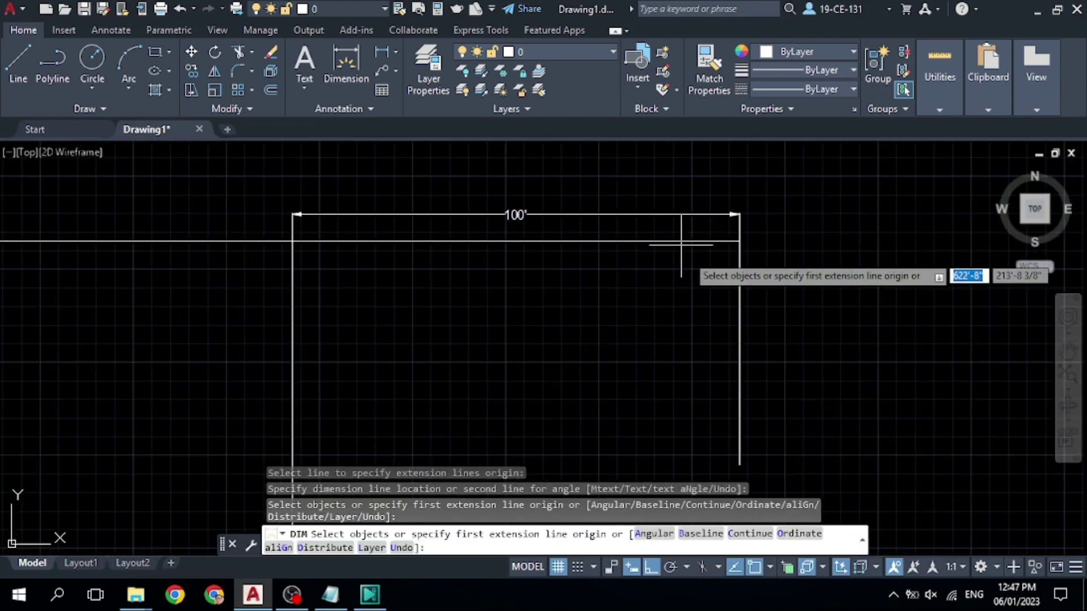
key("Return")
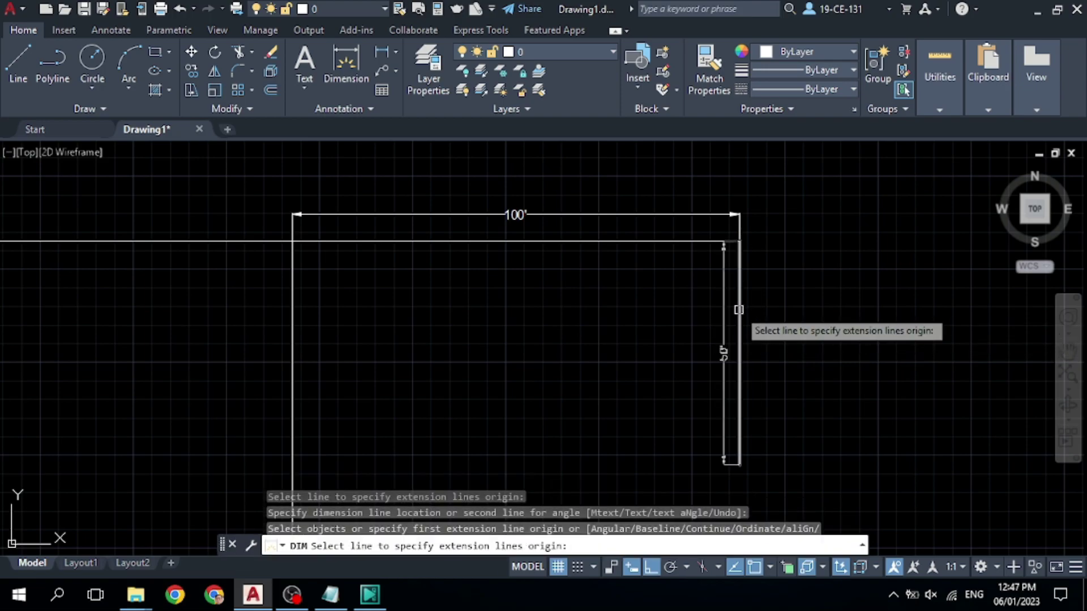
left_click(739, 345)
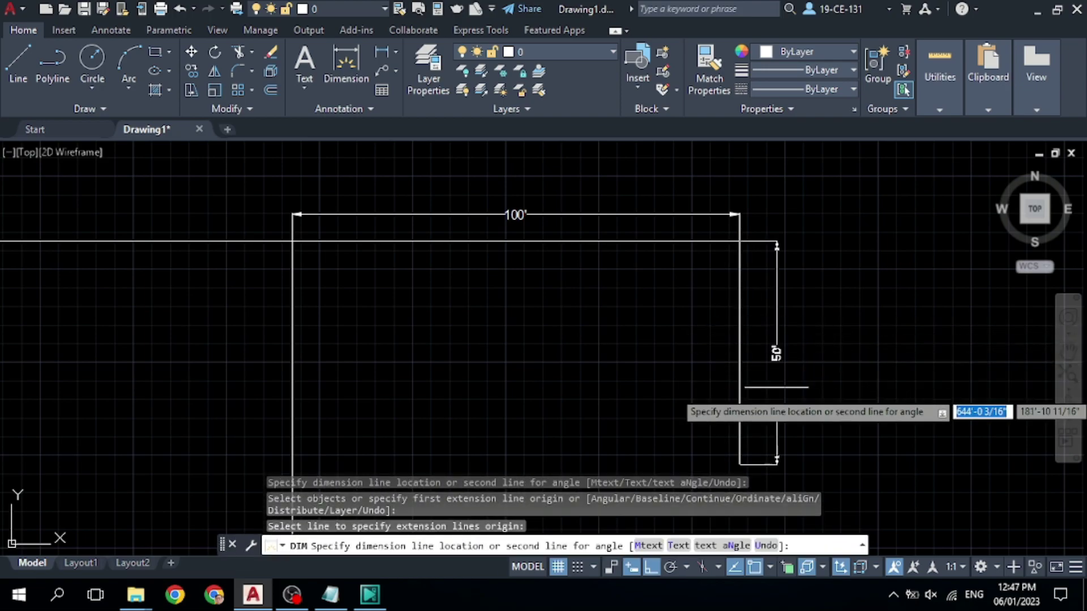
scroll(778, 351, "up", 4)
scroll(719, 409, "down", 4)
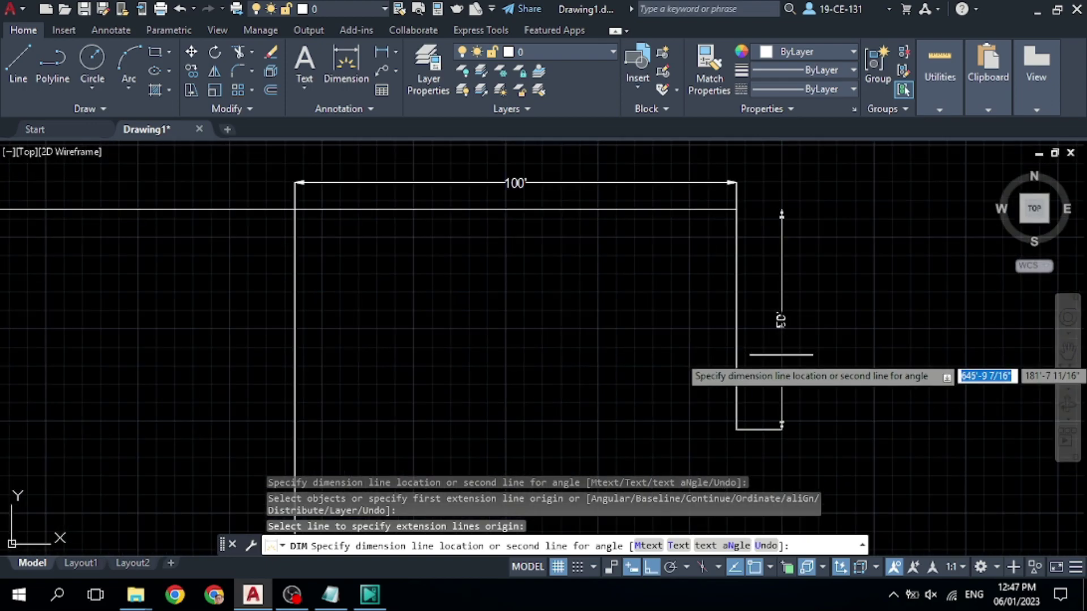
left_click(780, 356)
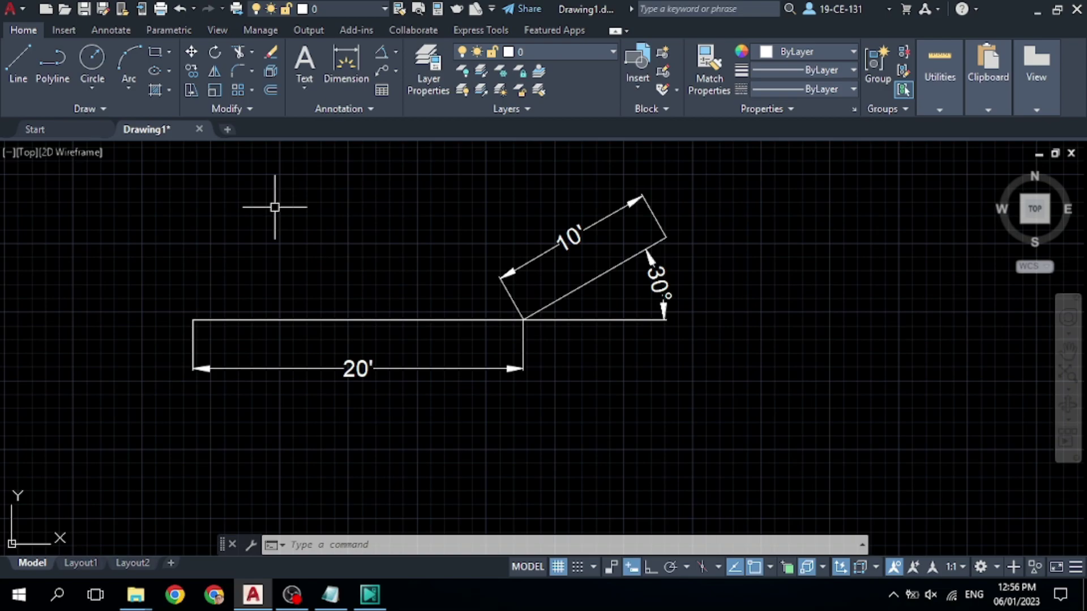
In UNITS, set Decimal Degrees angles at precision 0, measured counterclockwise, and confirm
type("UNI")
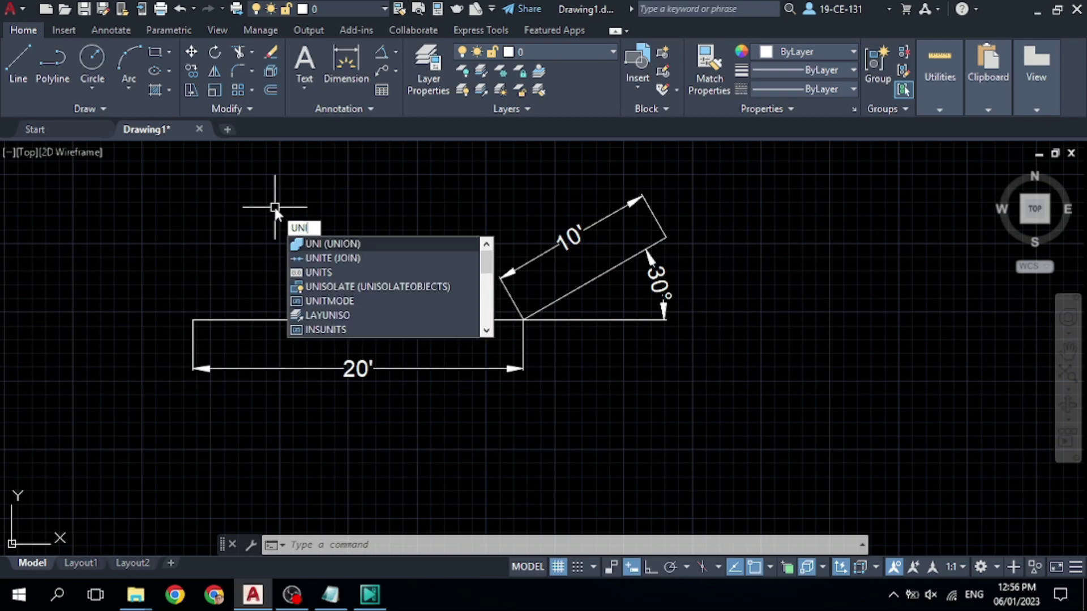
left_click(313, 274)
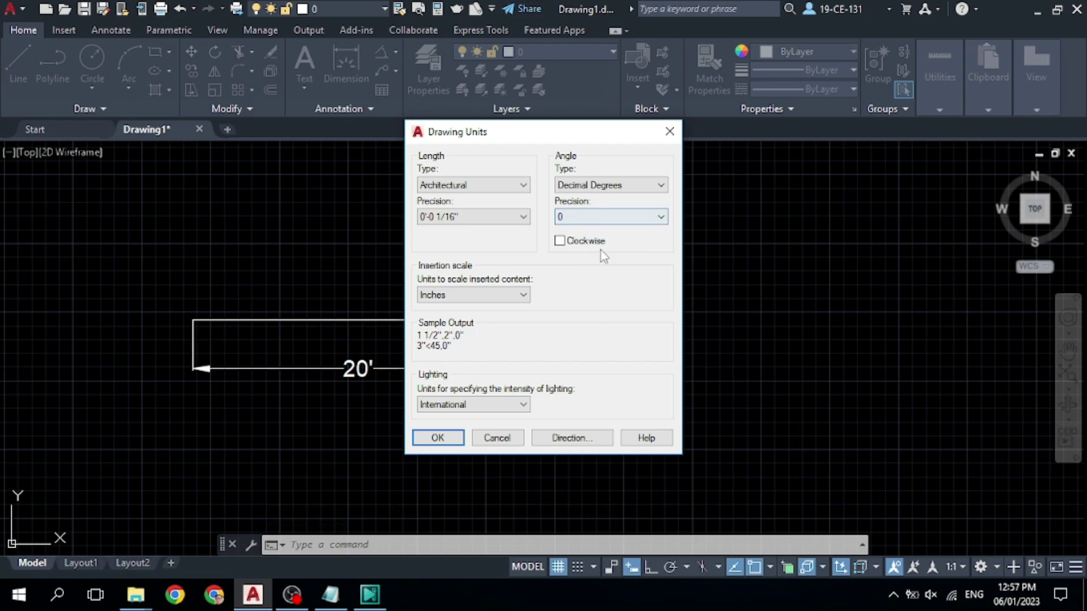
left_click(562, 245)
left_click(437, 438)
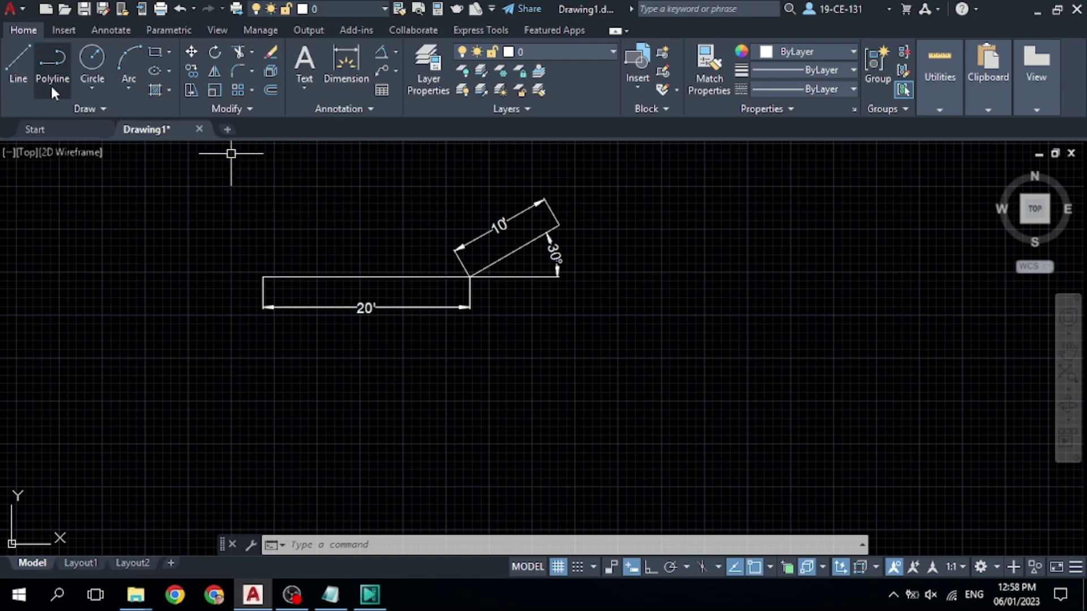
left_click(18, 62)
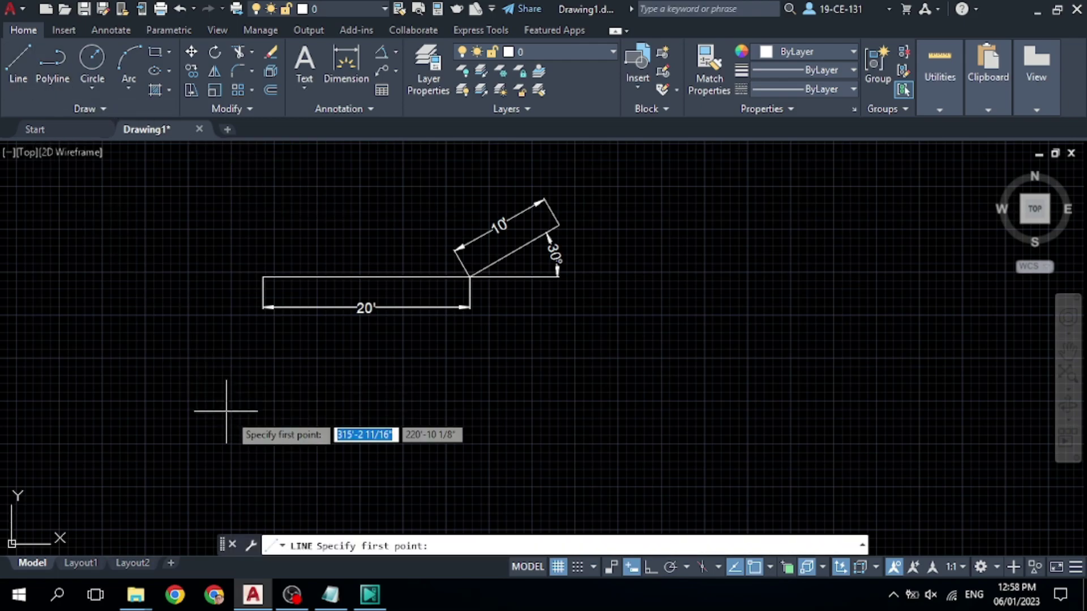
left_click(258, 375)
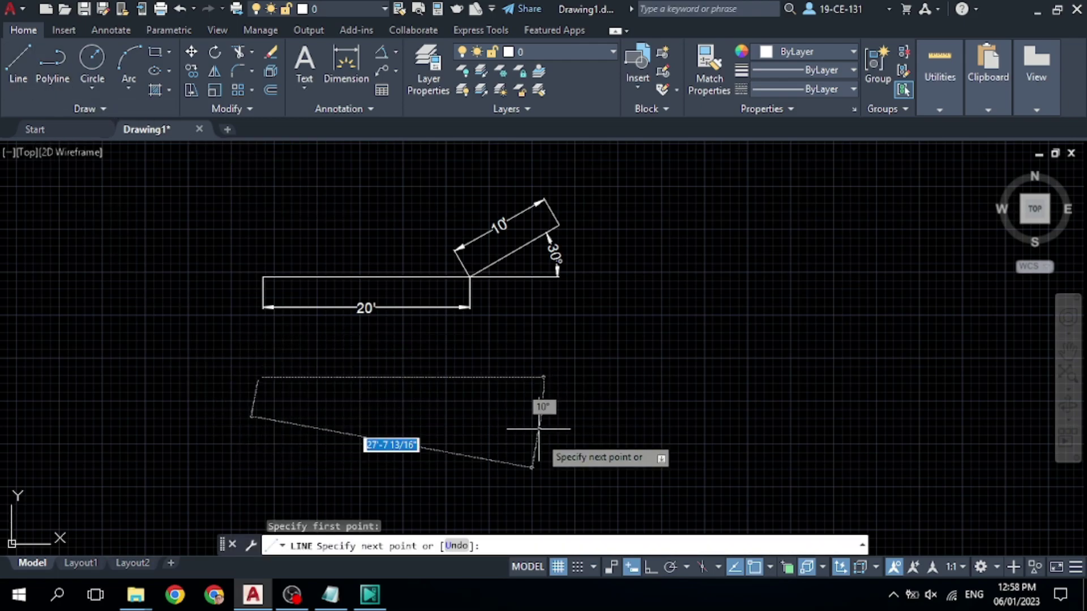
left_click(651, 567)
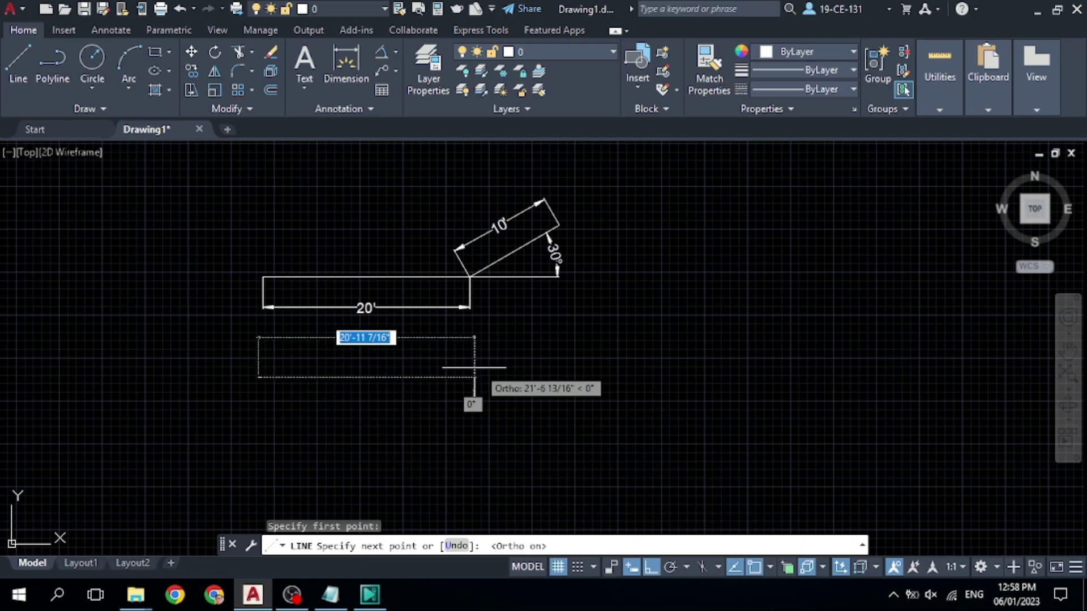
type("20'")
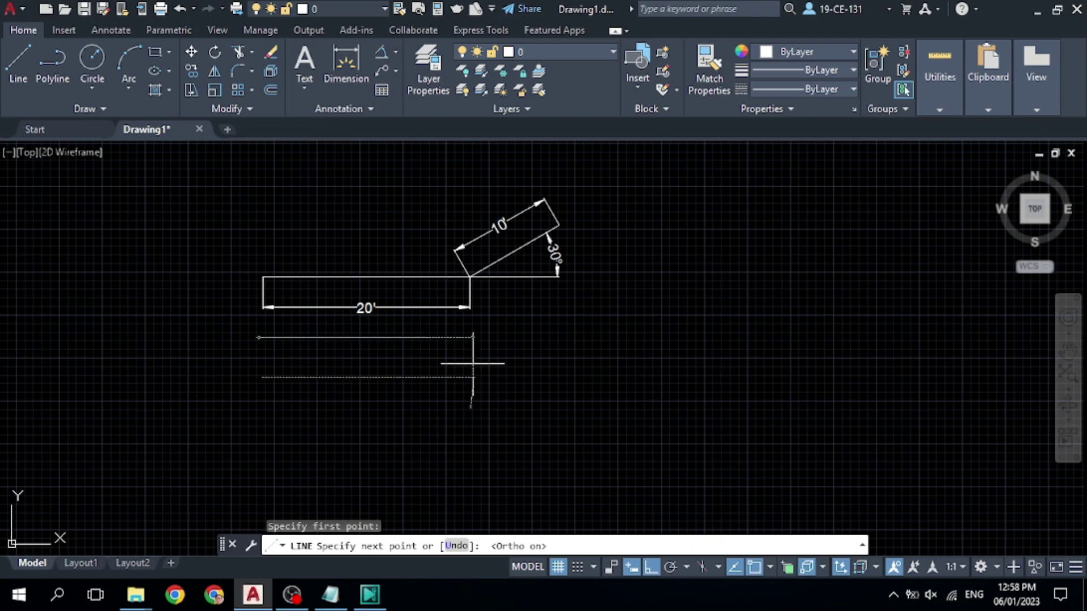
key("Return")
middle_click_drag(470, 363, 490, 352)
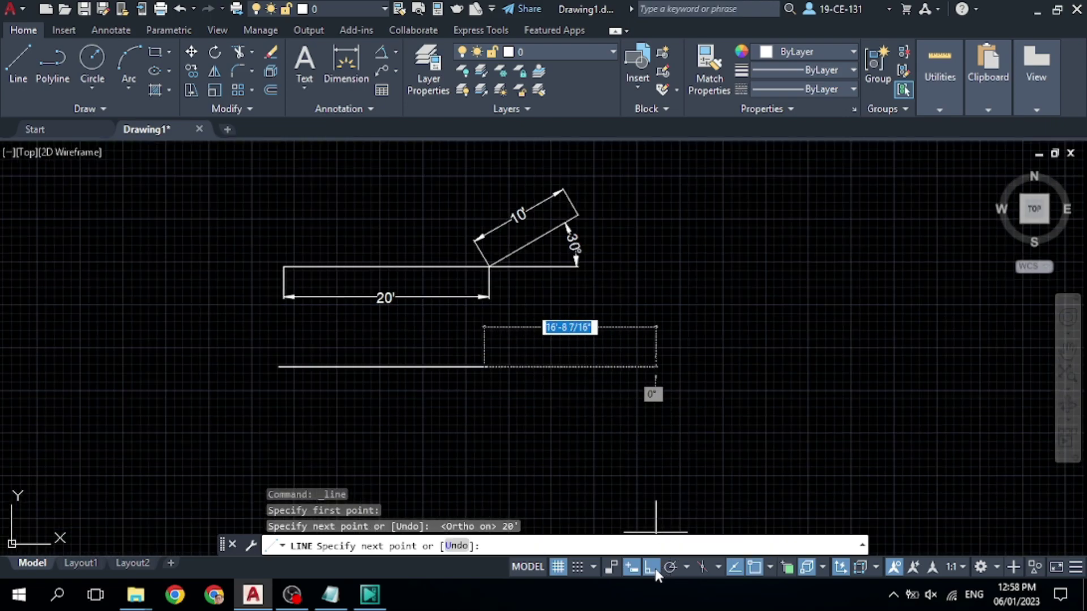
left_click(653, 570)
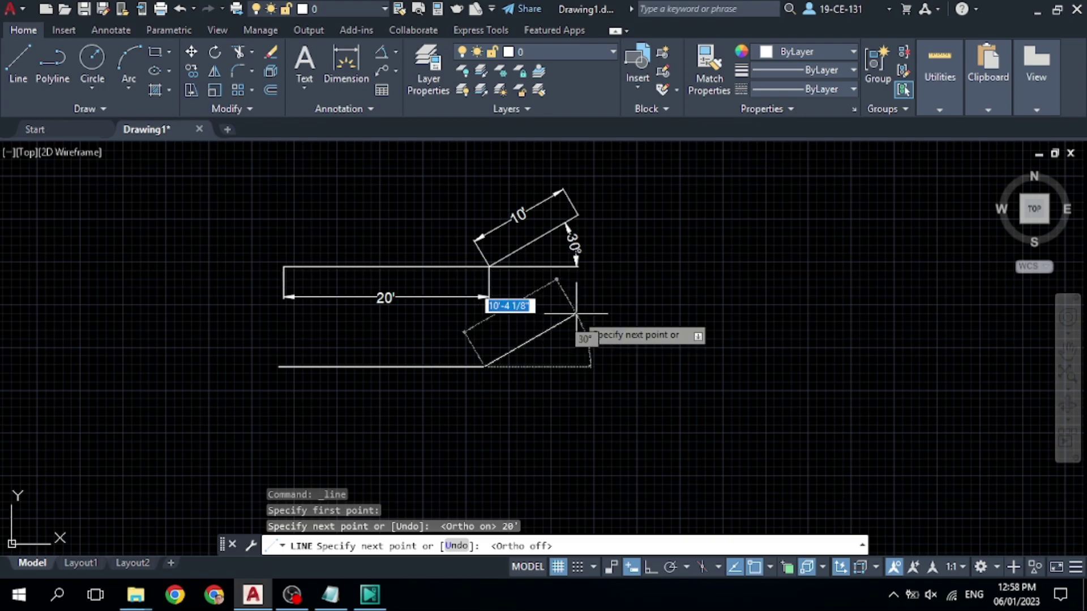
type("0'<")
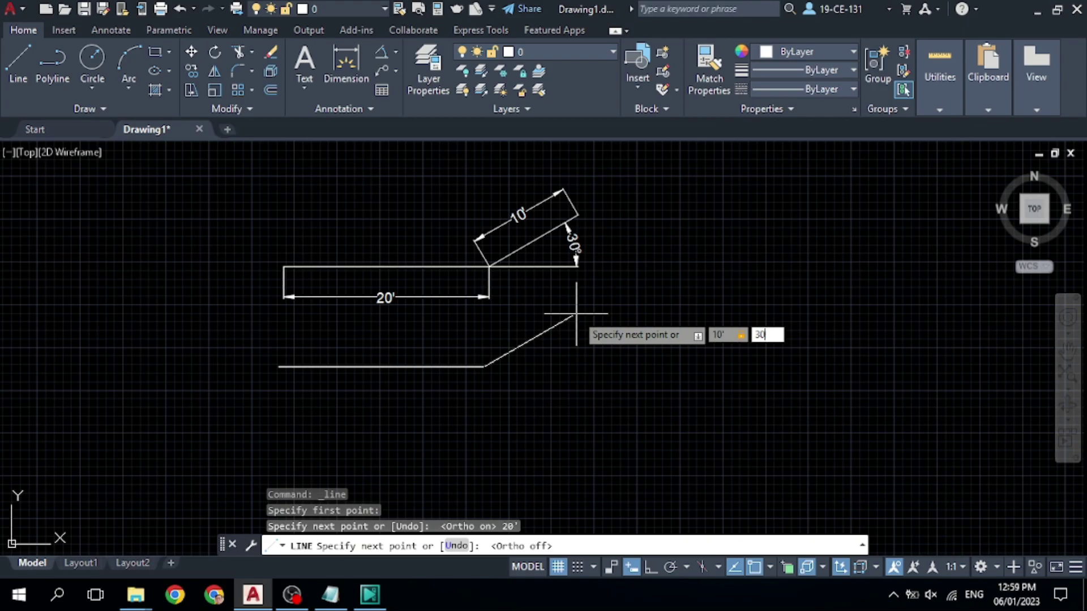
key("Return")
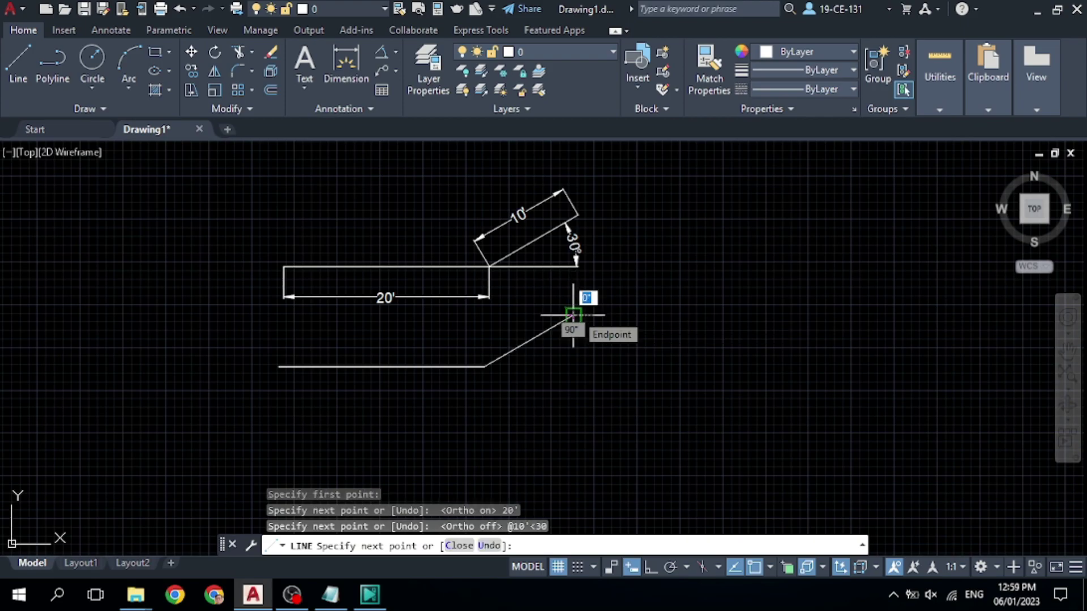
key("Return")
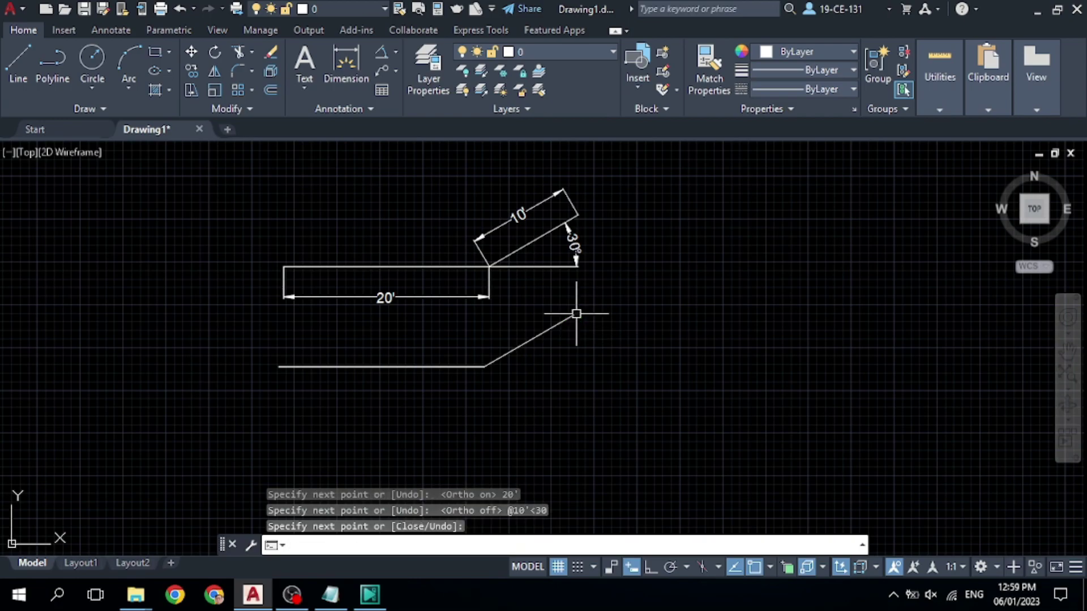
Select the lower horizontal line, then clear the selection
left_click(370, 366)
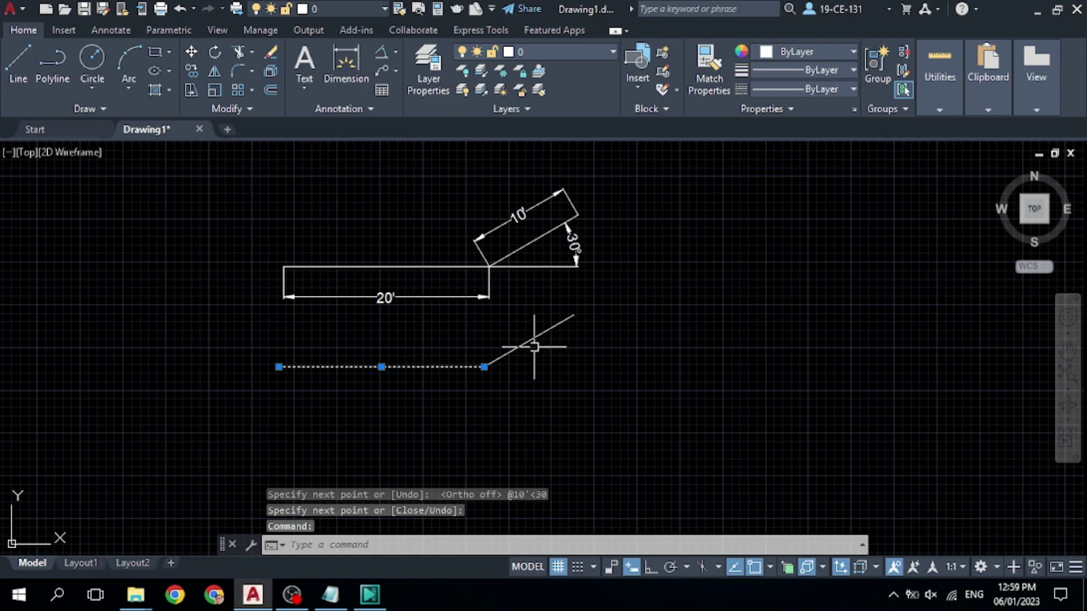
right_click(168, 297)
left_click(206, 439)
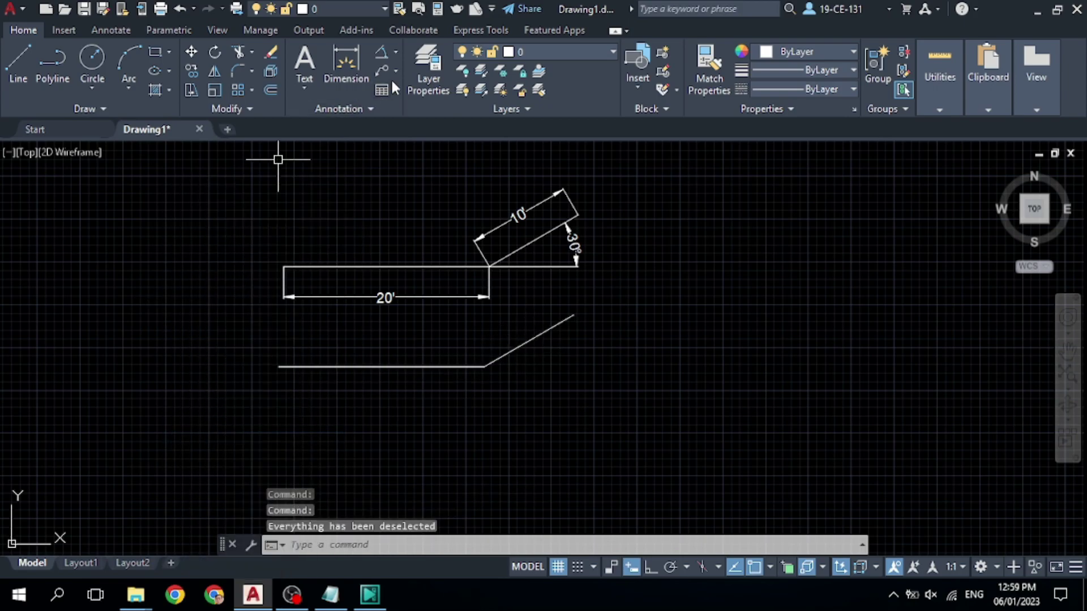
Dimension the new lines: 20' below the horizontal line and 10' along the angled segment
left_click(353, 74)
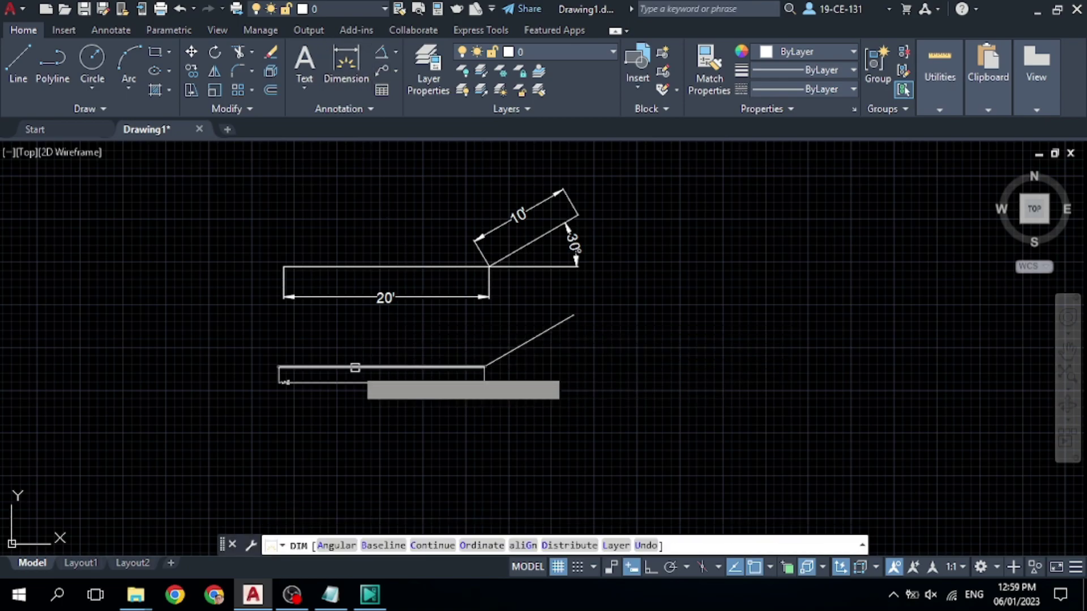
key("Return")
left_click(353, 368)
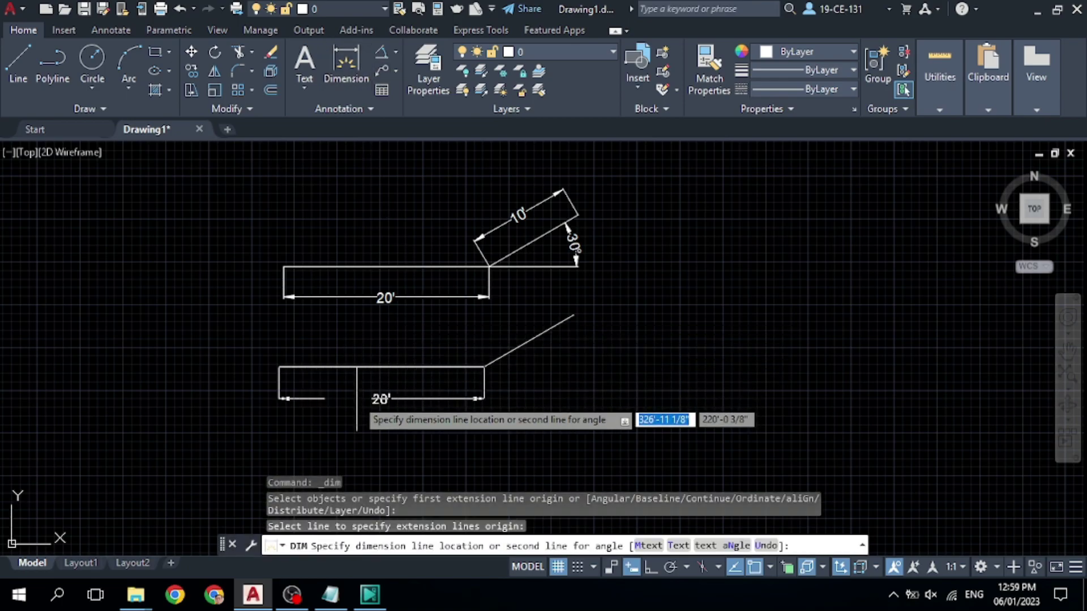
left_click(356, 398)
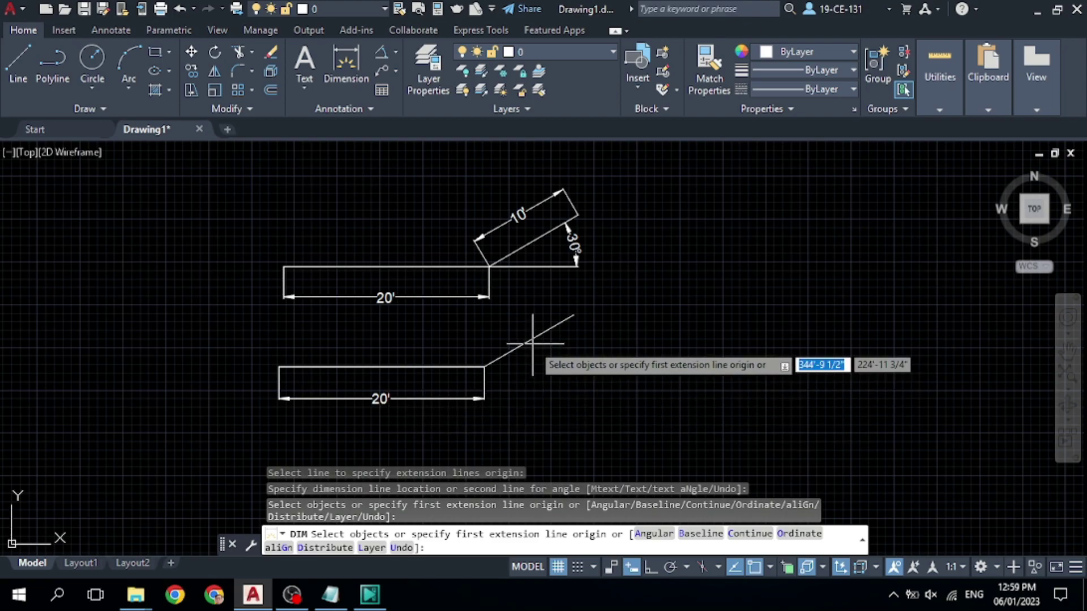
key("Return")
left_click(509, 352)
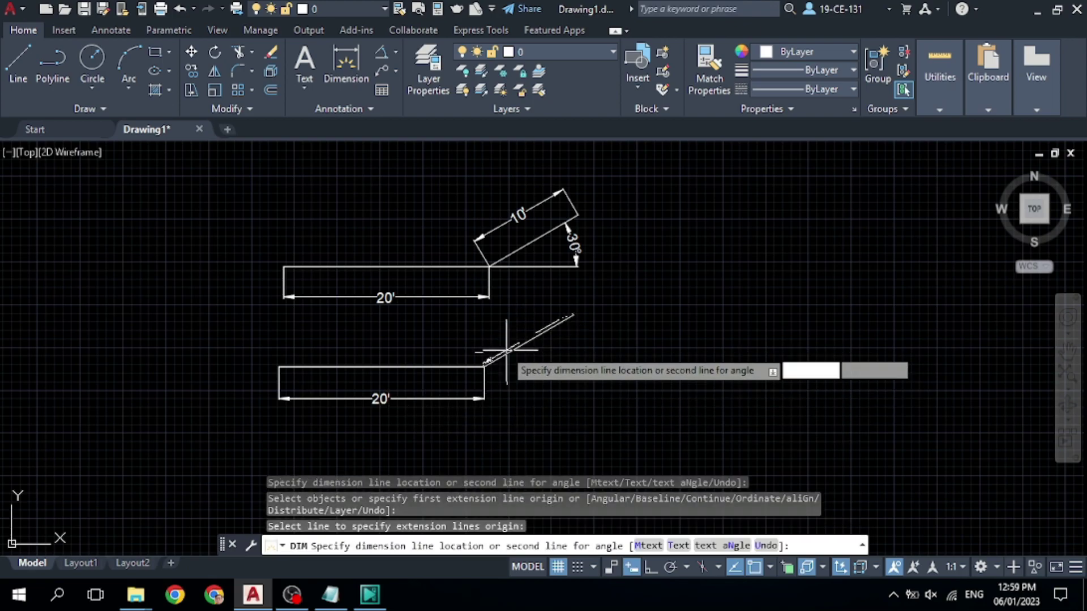
left_click(489, 339)
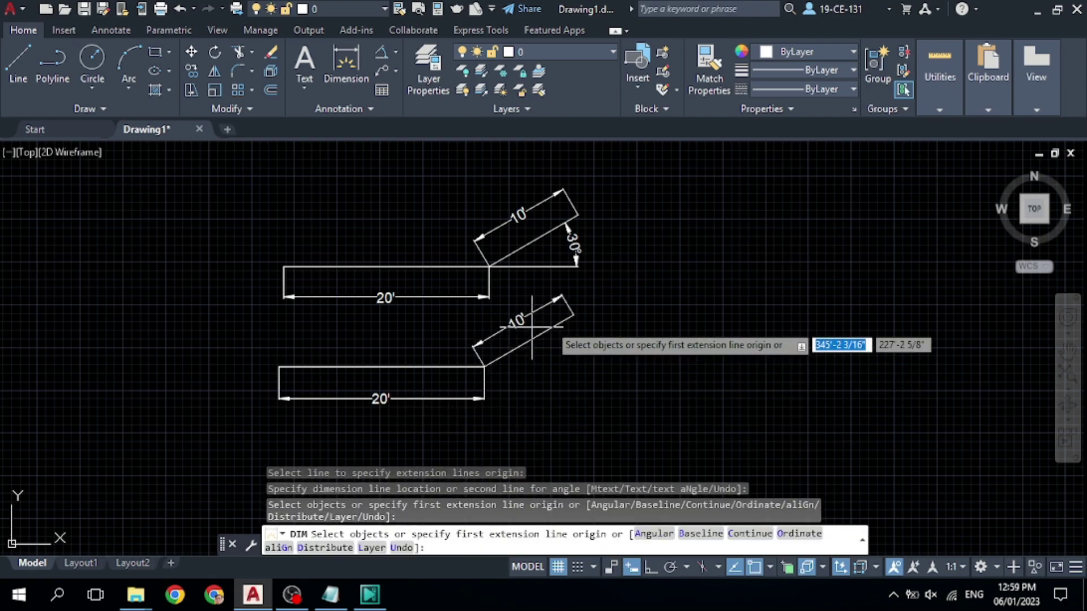
right_click(397, 267)
left_click(413, 242)
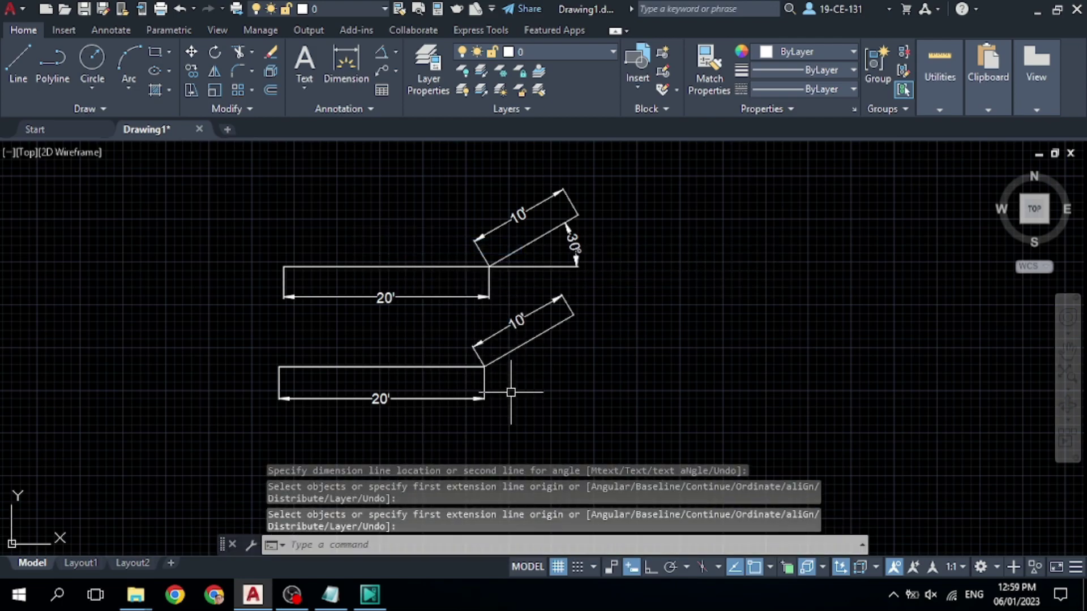
Dimension the 30° angle between the slanted line and the horizontal line at their joint
left_click(386, 48)
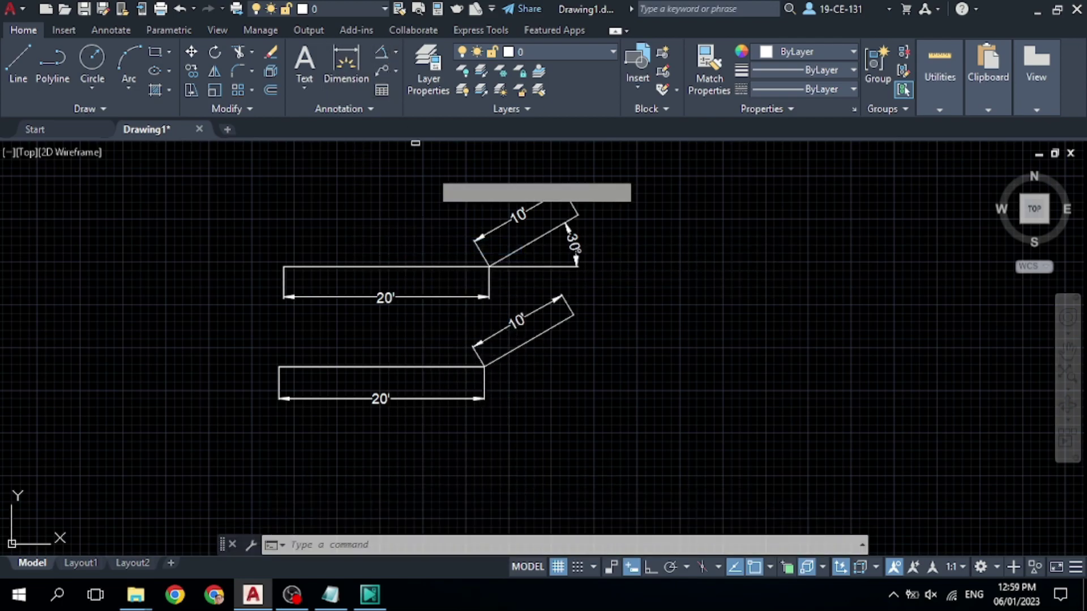
left_click(502, 359)
left_click(460, 367)
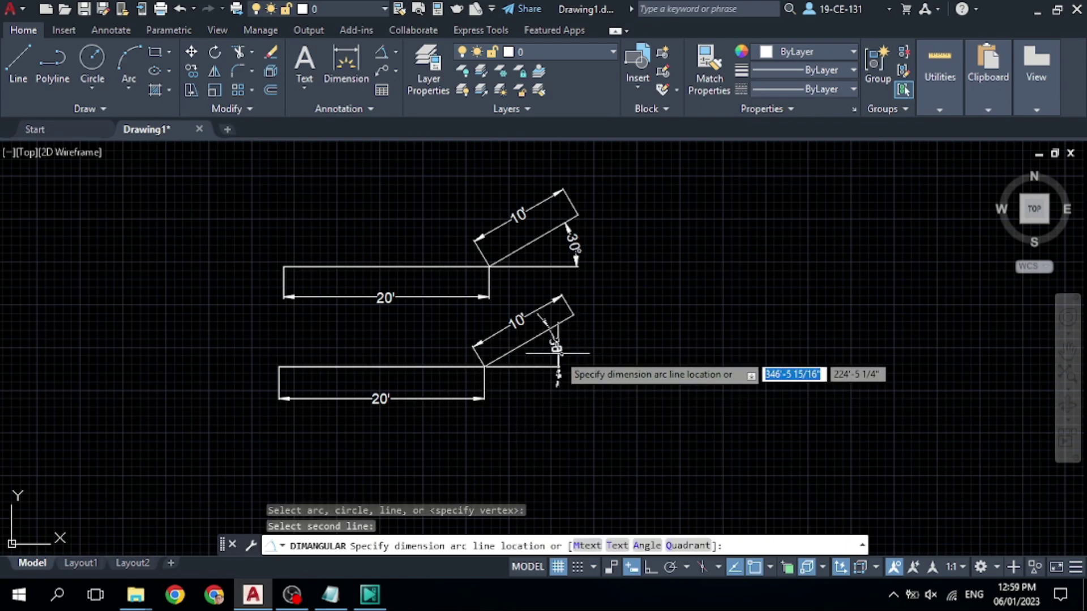
scroll(557, 354, "up", 4)
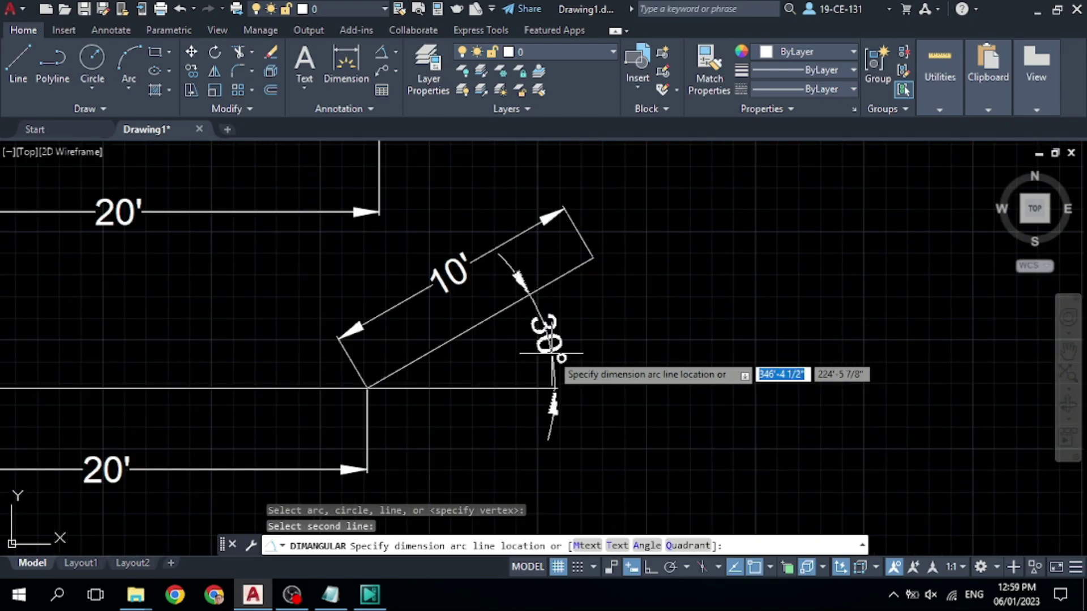
left_click(553, 354)
scroll(554, 340, "up", 2)
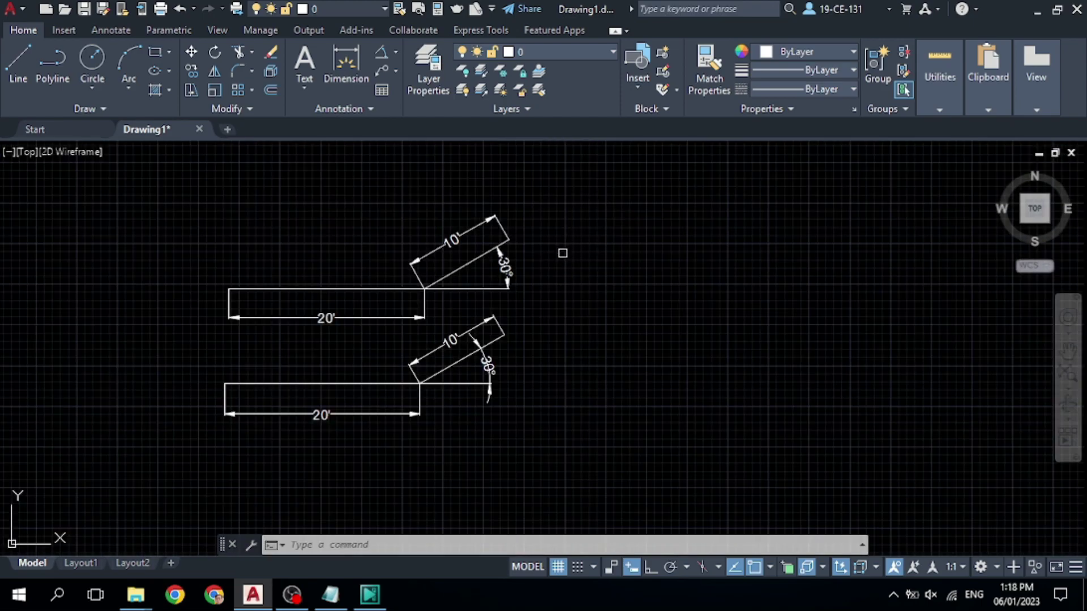